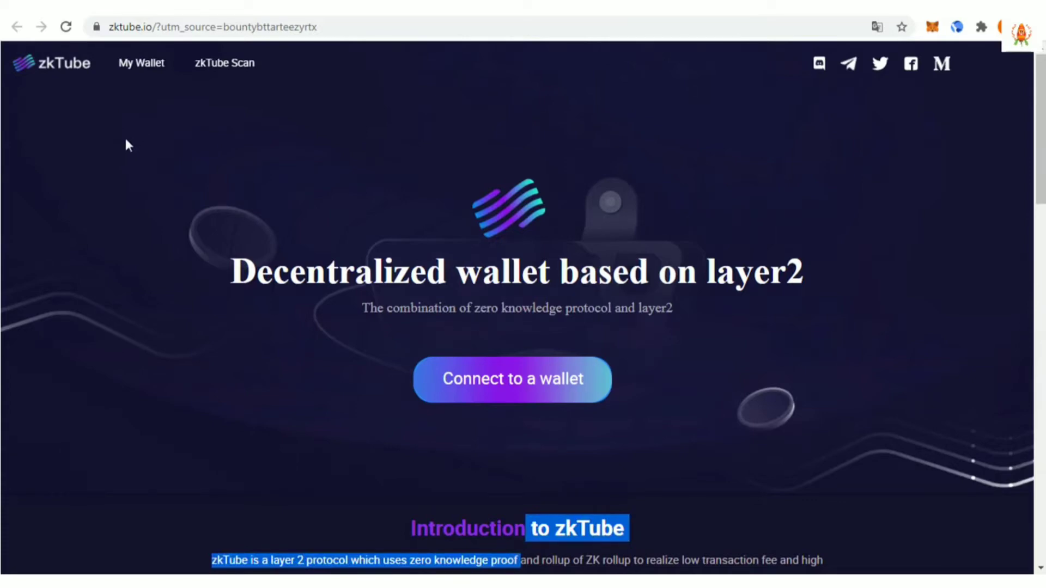
# Start connecting a wallet on the zkTube homepage and dismiss the Google Translate prompt.
pyautogui.click(472, 392)
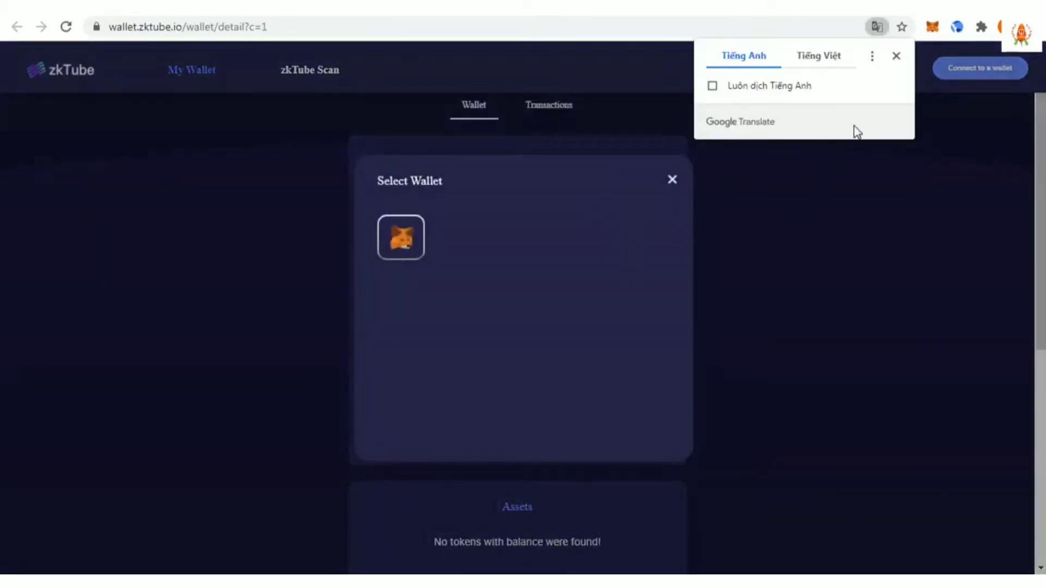
pyautogui.click(896, 55)
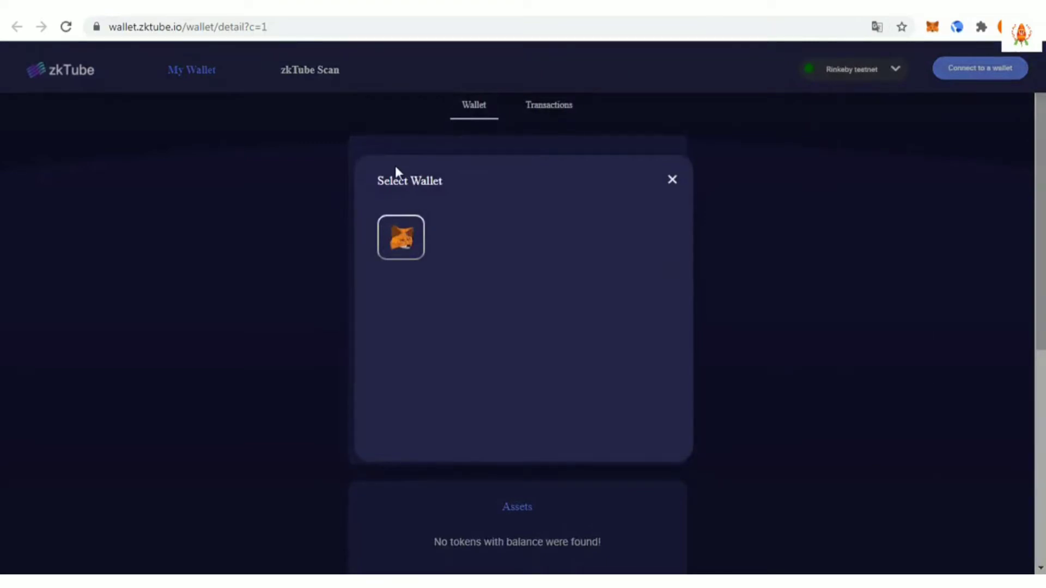
# Choose MetaMask and approve connecting the account to the zkTube site.
pyautogui.click(407, 253)
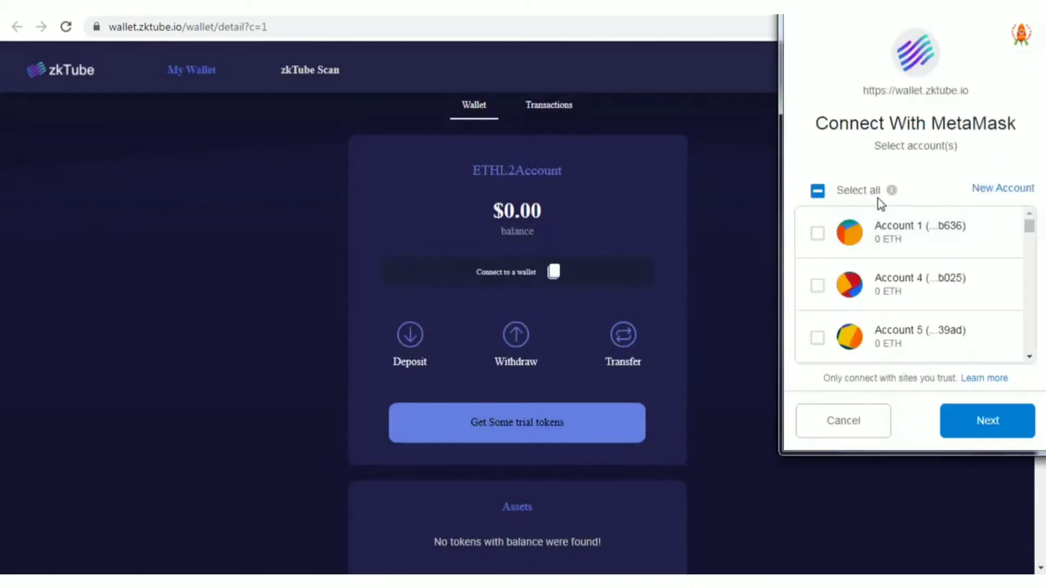
pyautogui.click(1004, 425)
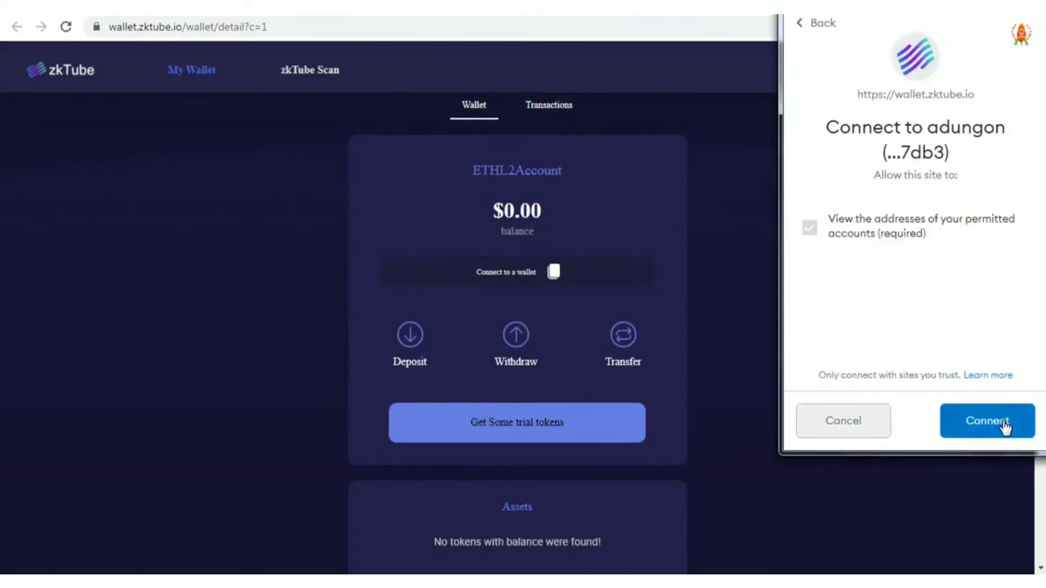
pyautogui.click(1005, 427)
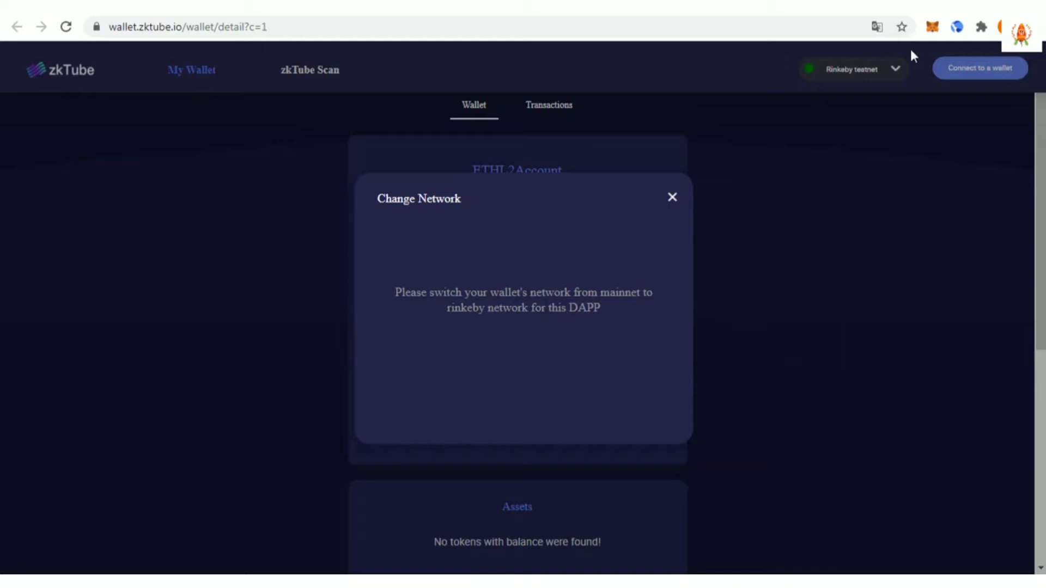
# Switch MetaMask from Ethereum Mainnet to Rinkeby Test Network, then close the wallet.
pyautogui.click(932, 28)
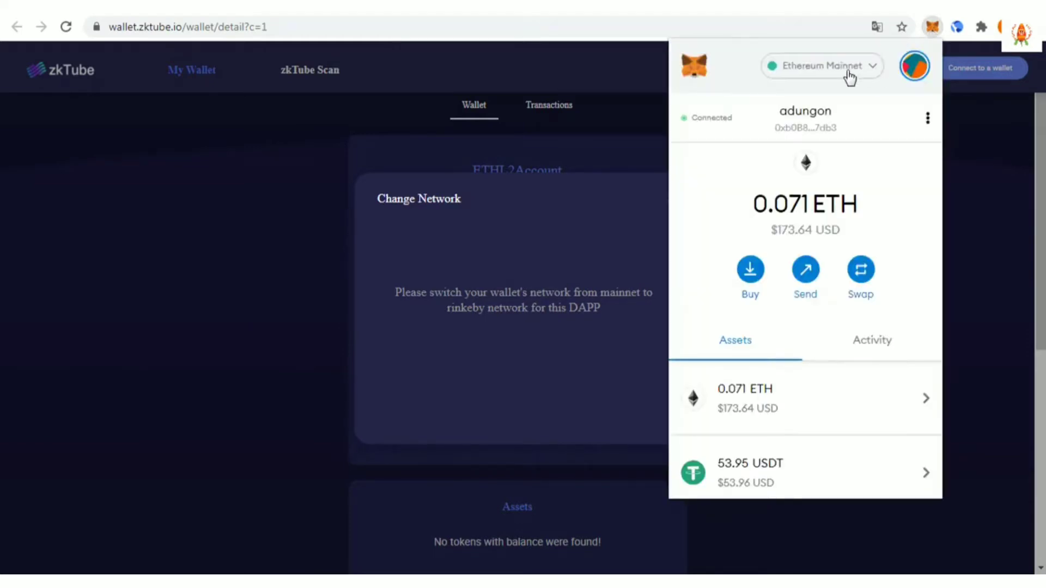
pyautogui.click(848, 76)
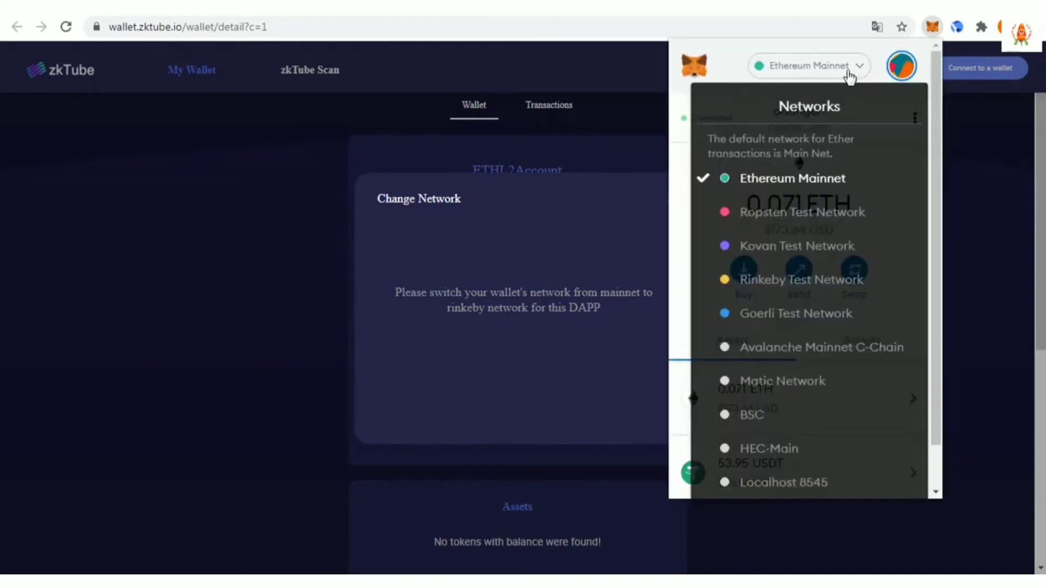
pyautogui.click(806, 278)
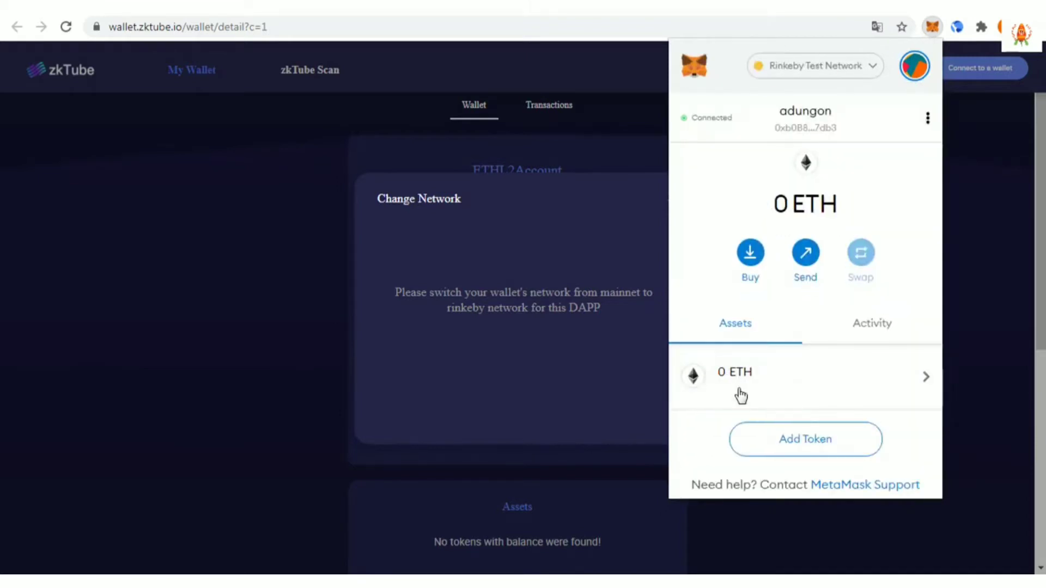
pyautogui.click(230, 341)
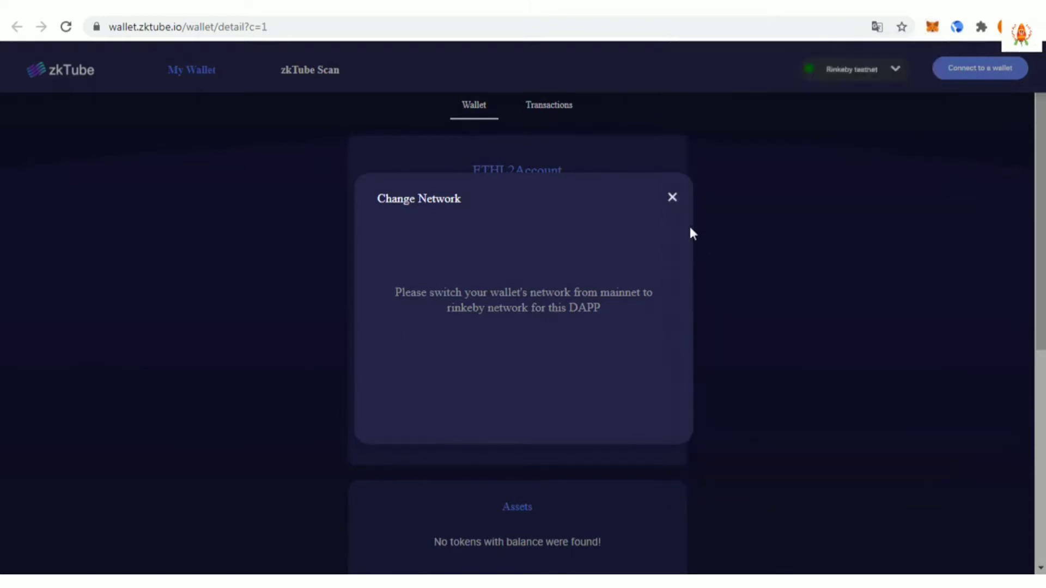
# Dismiss the network notice, reconnect via MetaMask, sign the login message, and request trial tokens.
pyautogui.click(672, 199)
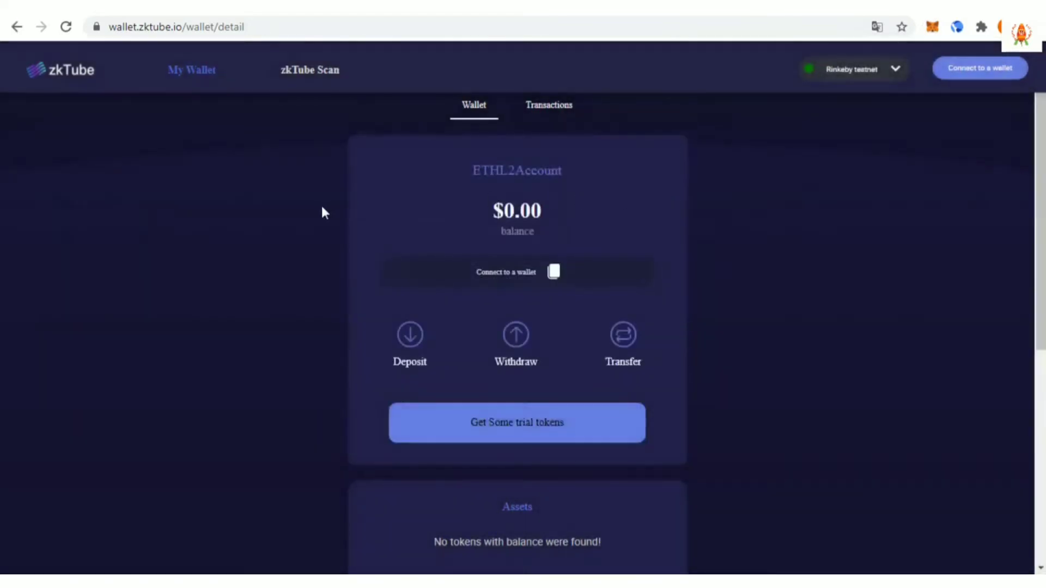
pyautogui.click(1006, 70)
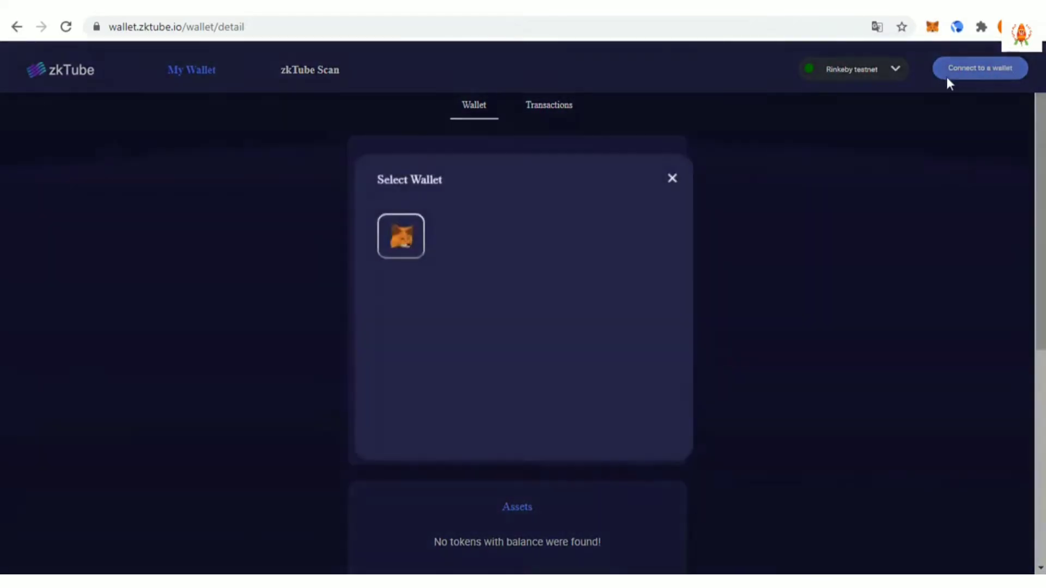
pyautogui.click(419, 246)
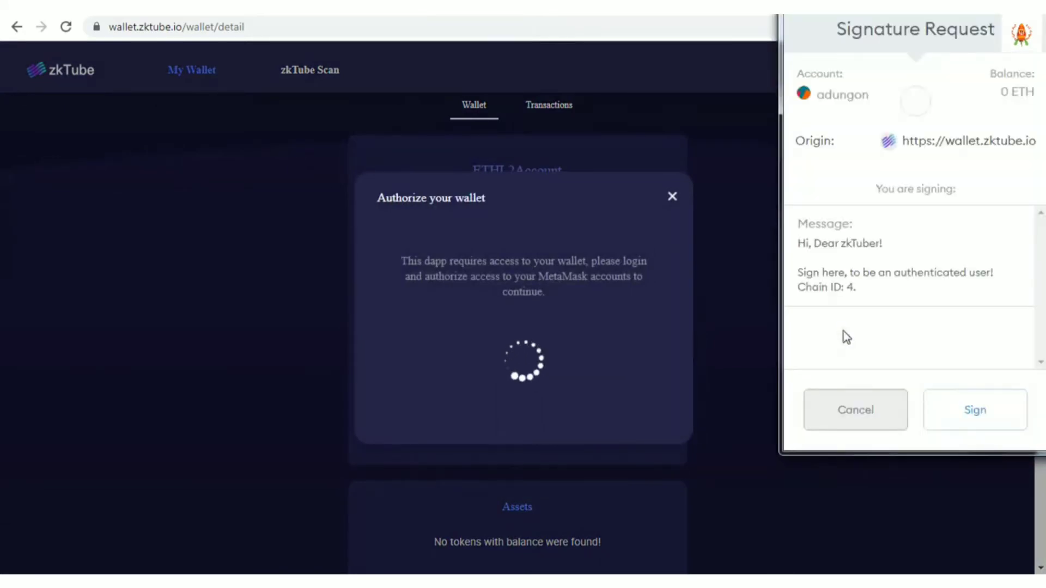
pyautogui.click(973, 417)
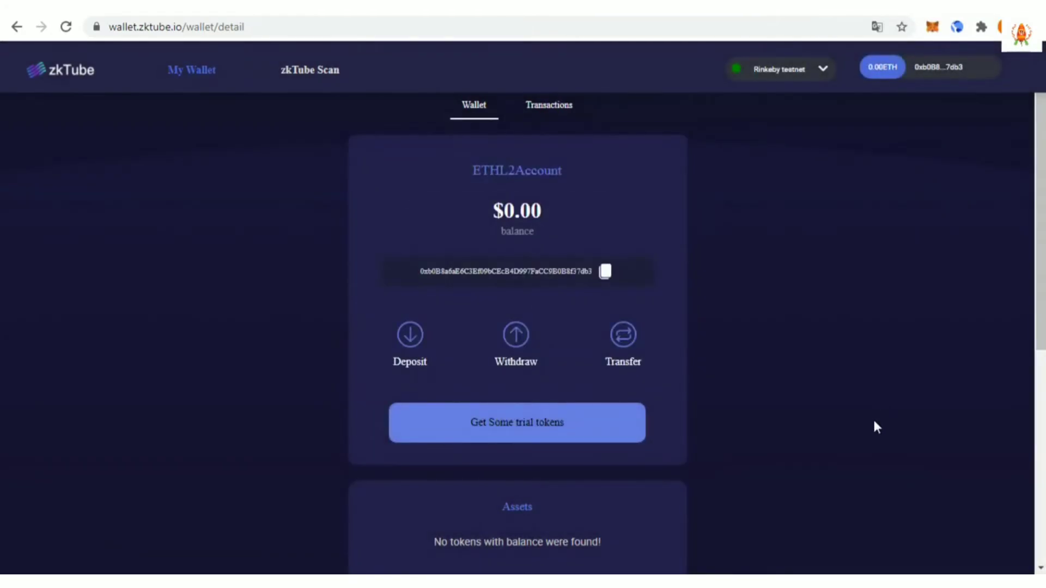
pyautogui.click(573, 436)
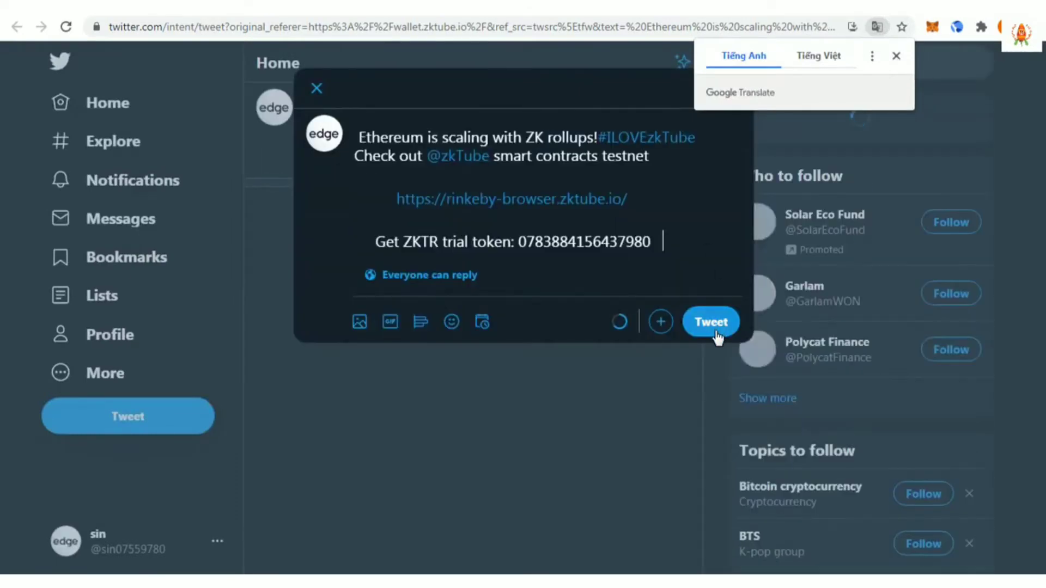
# Post the prefilled zkTube trial-token promotion tweet.
pyautogui.click(713, 324)
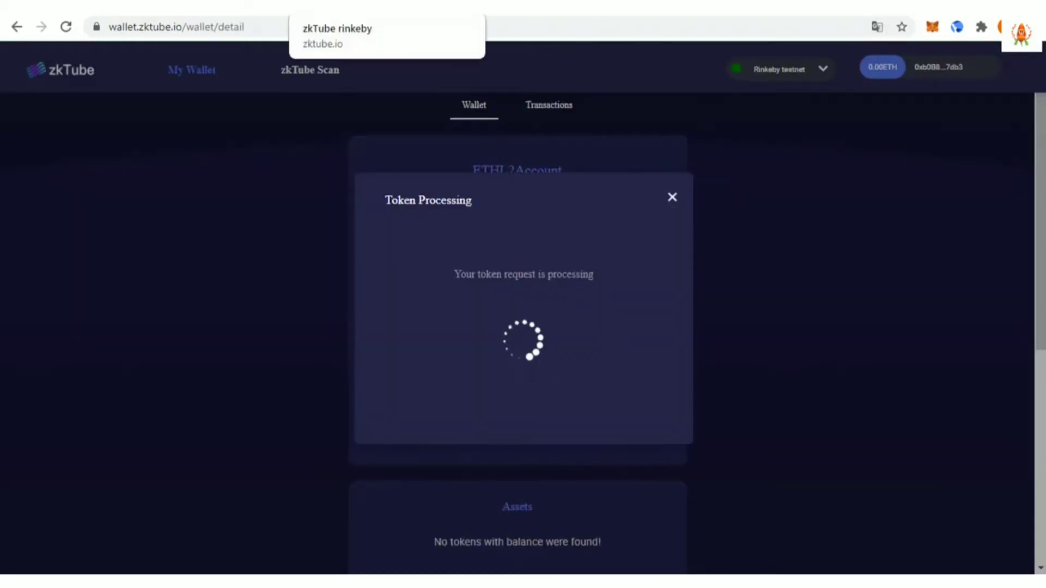
# Return to the zkTube homepage, clear the stray text selection, and scroll through the page.
pyautogui.click(349, 4)
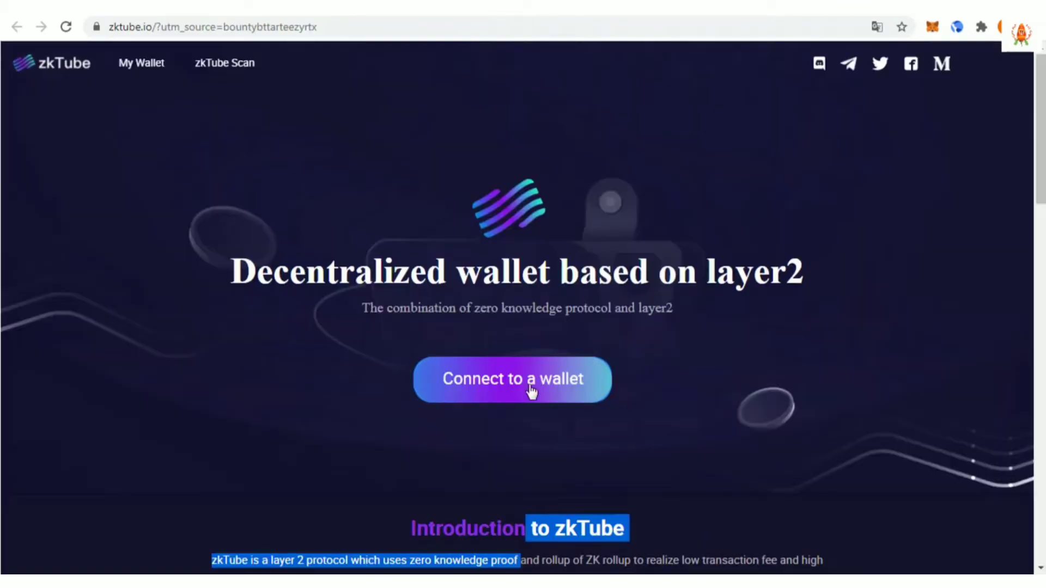
pyautogui.click(558, 531)
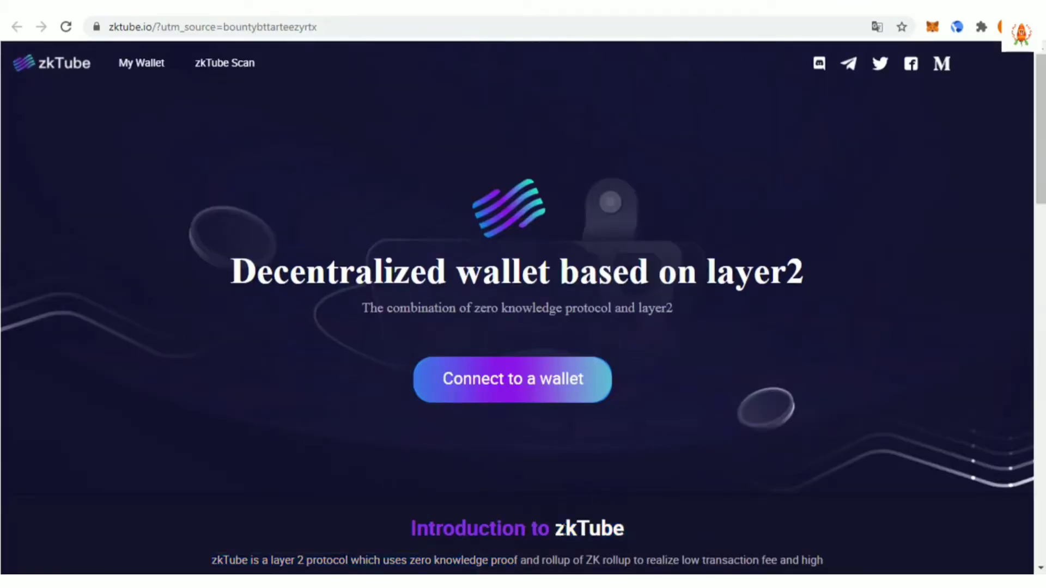
pyautogui.scroll(-6, 565, 514)
pyautogui.scroll(-2, 567, 512)
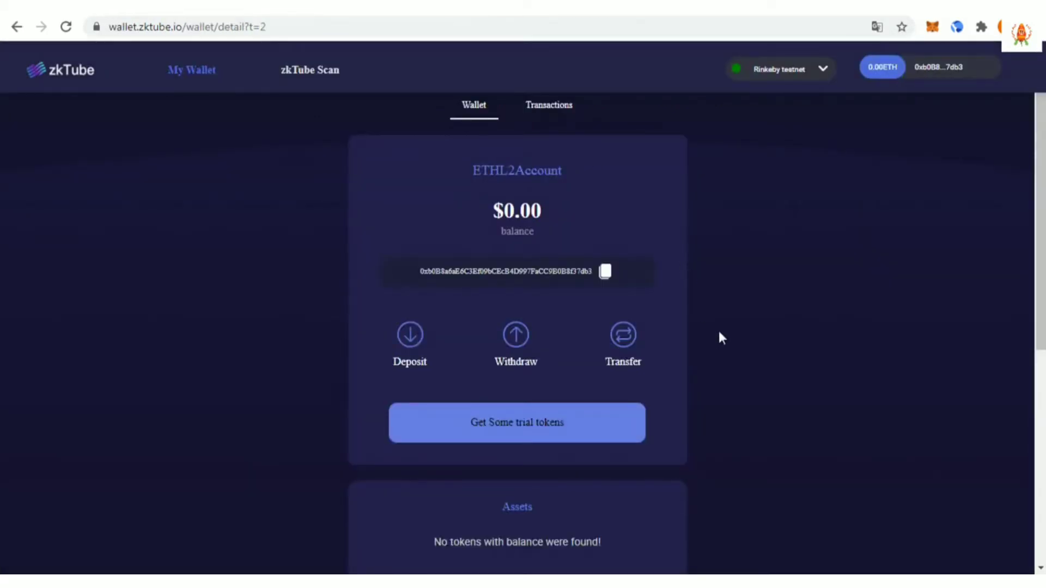
pyautogui.scroll(-7, 698, 444)
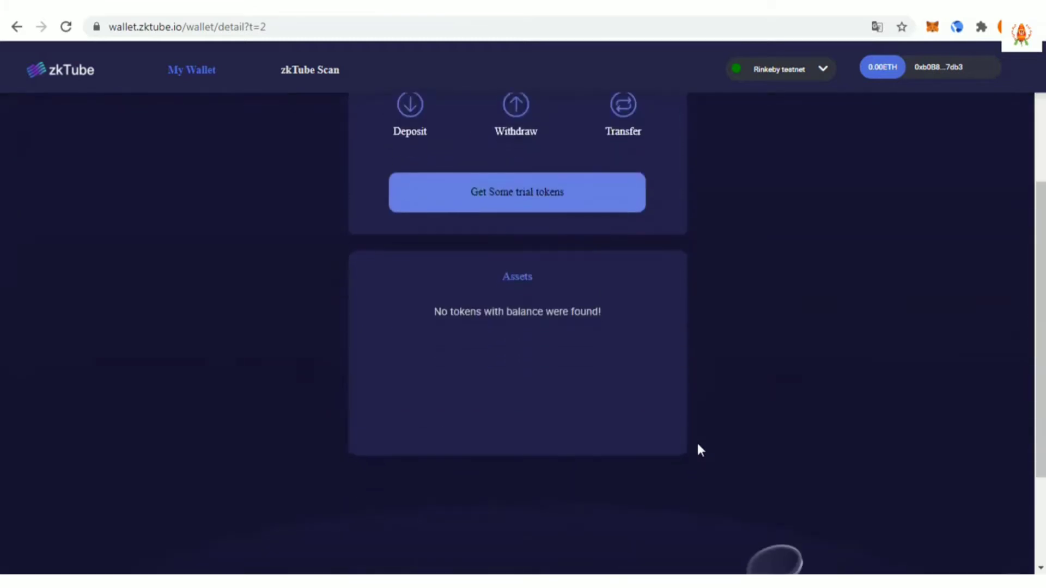
pyautogui.scroll(6, 698, 448)
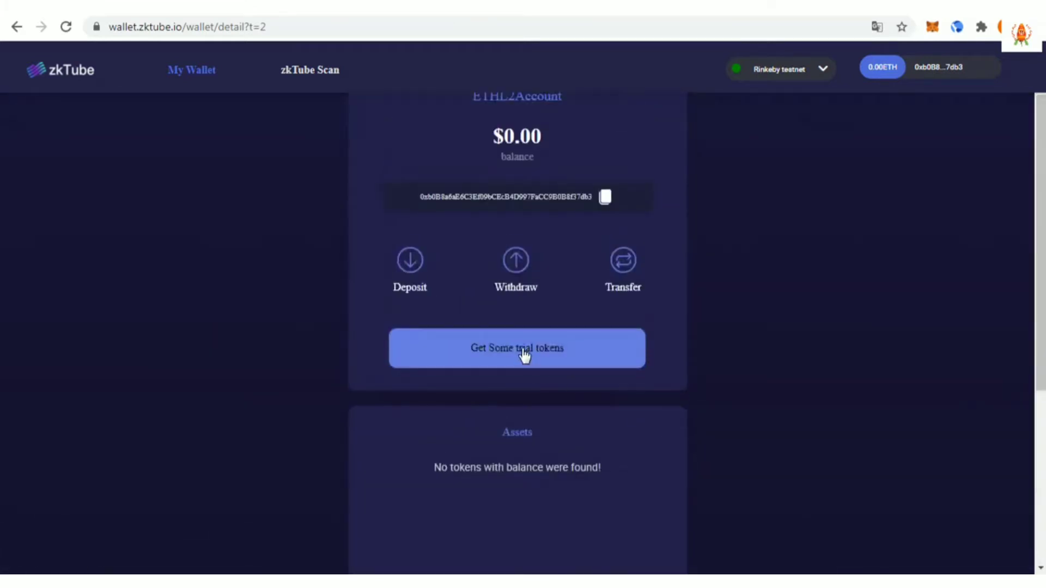
pyautogui.scroll(-3, 617, 449)
pyautogui.scroll(-2, 618, 449)
pyautogui.scroll(7, 617, 449)
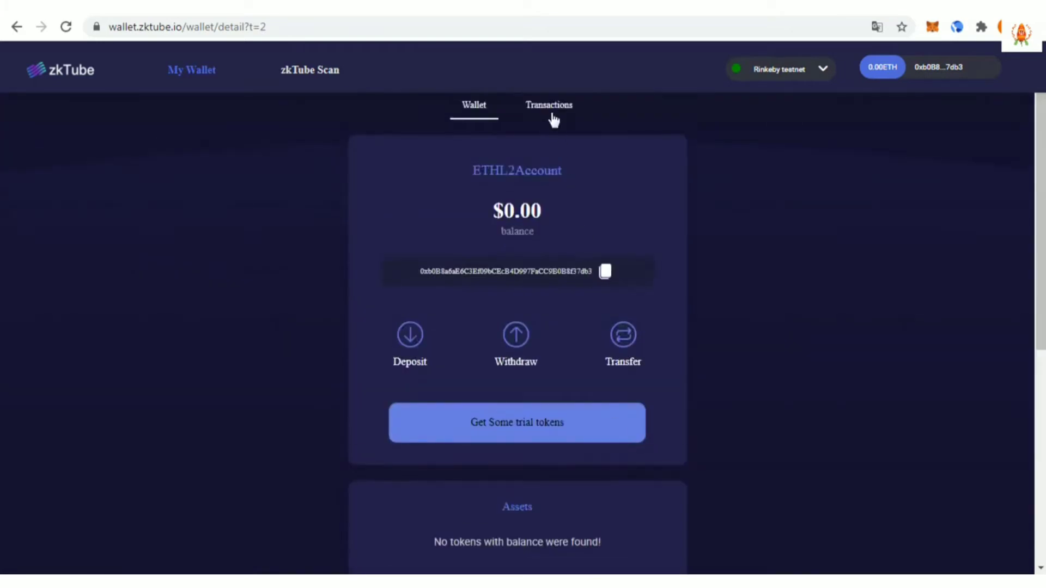
# Check the wallet's transaction list, then return to the wallet overview.
pyautogui.click(552, 119)
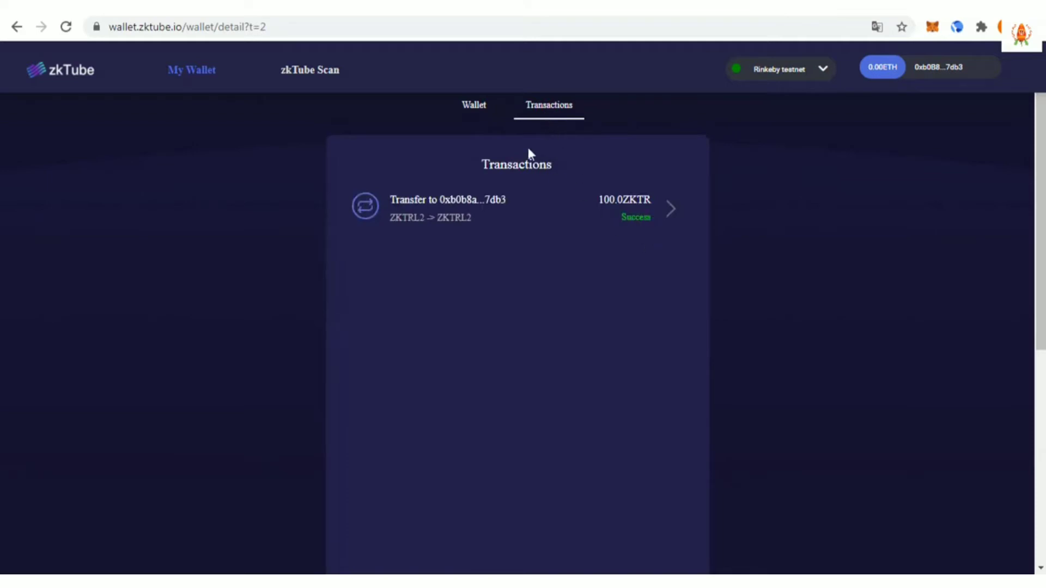
pyautogui.click(489, 108)
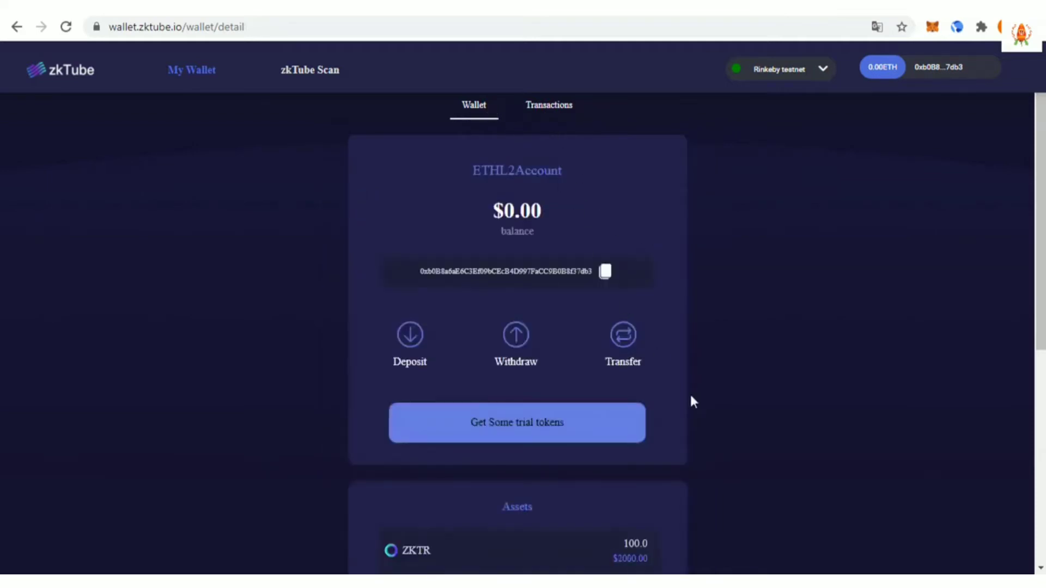
pyautogui.scroll(-1, 692, 403)
pyautogui.scroll(-3, 694, 406)
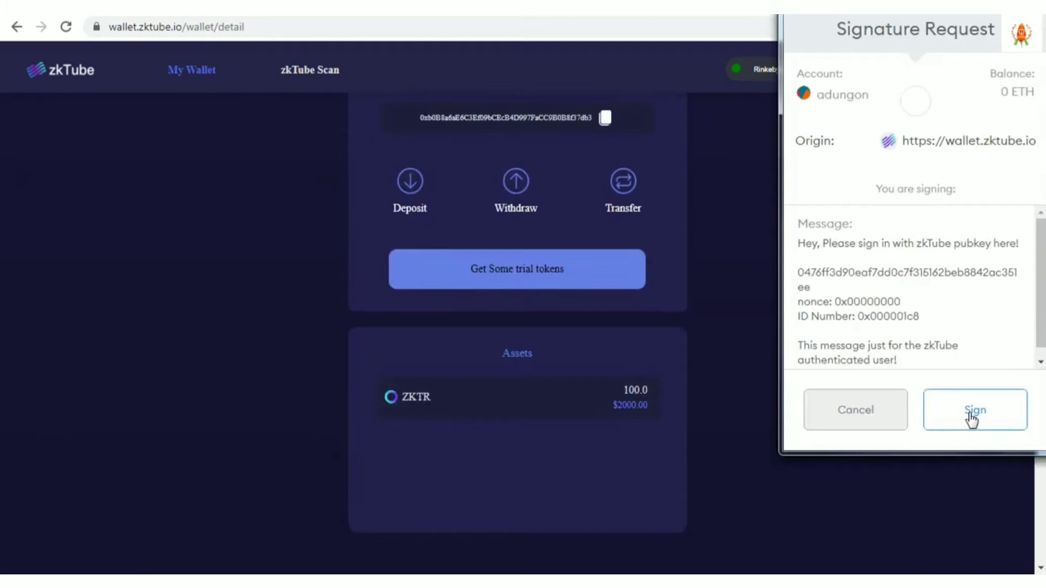
# Sign the zkTube pubkey login message in MetaMask so 100 ZKTR appears.
pyautogui.click(972, 418)
pyautogui.click(970, 419)
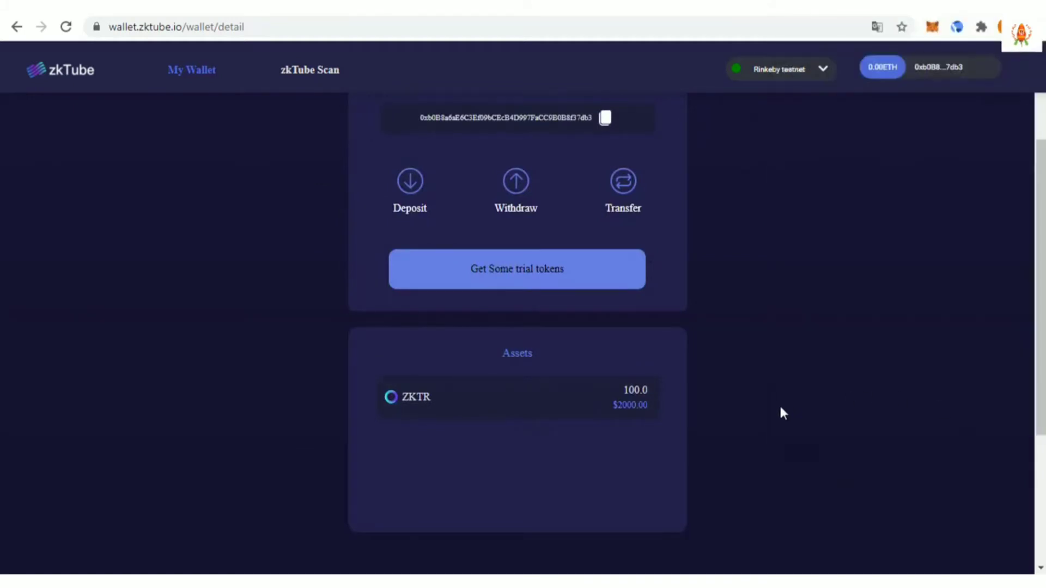
pyautogui.scroll(3, 778, 408)
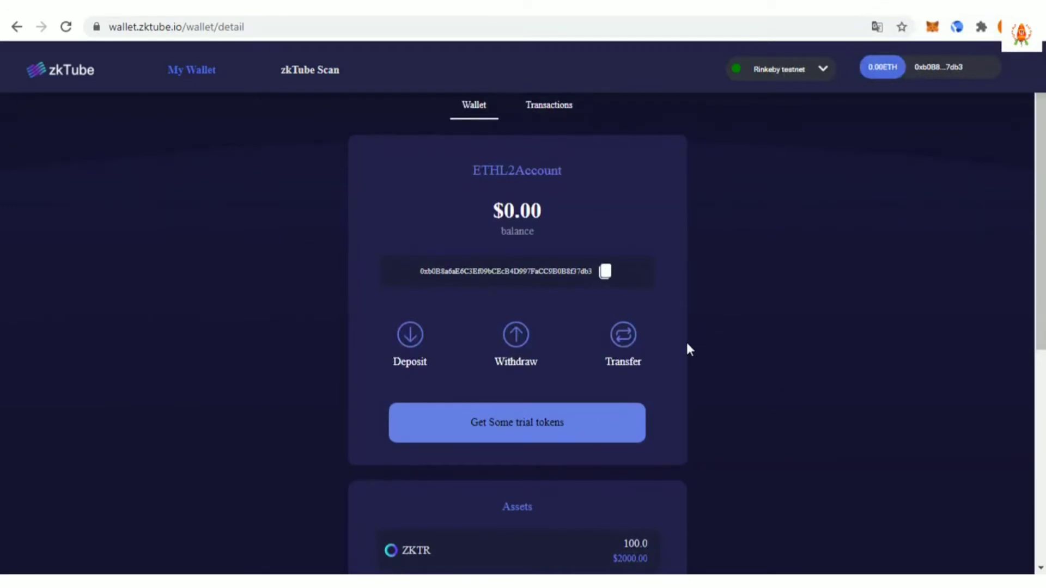
# Open the deposit form, confirm no L1 token balances exist, and go back to the wallet.
pyautogui.click(411, 349)
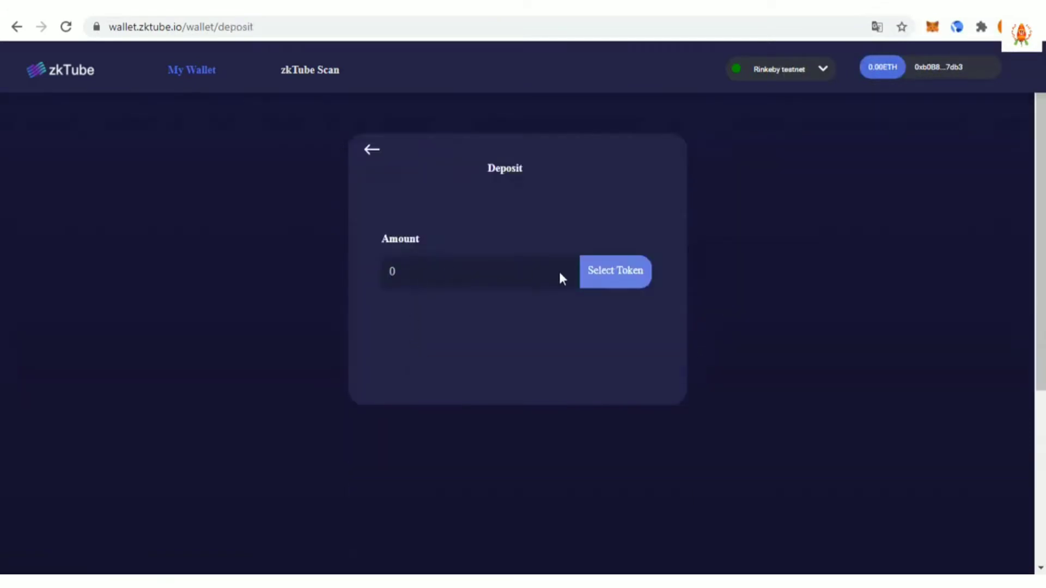
pyautogui.click(630, 284)
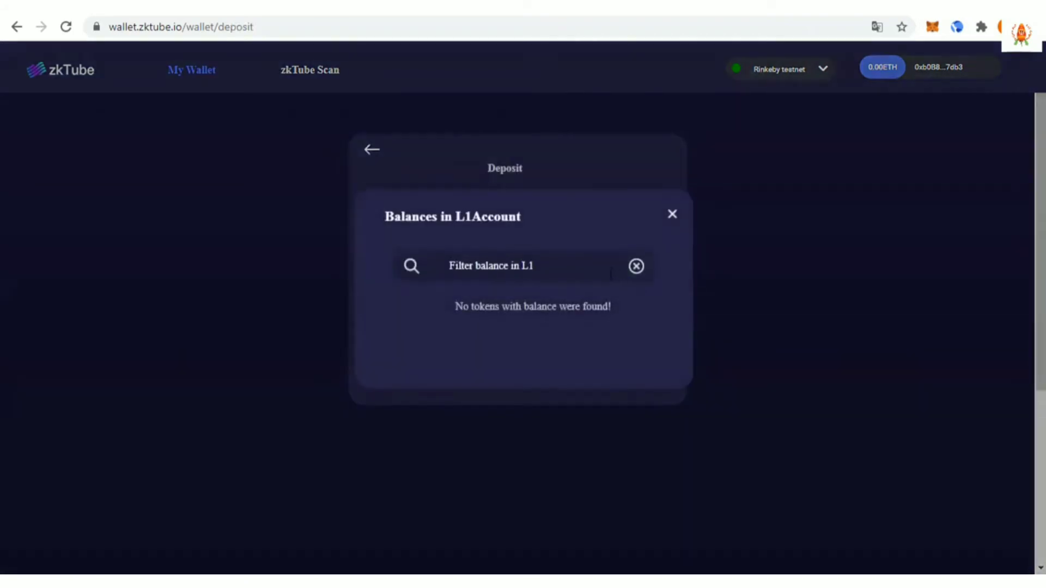
pyautogui.click(590, 271)
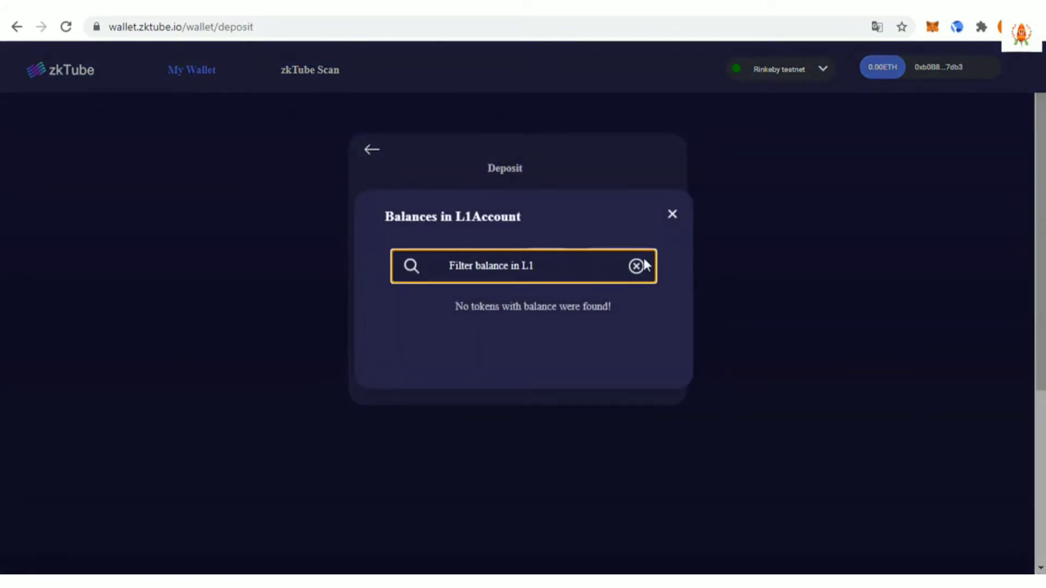
pyautogui.click(672, 215)
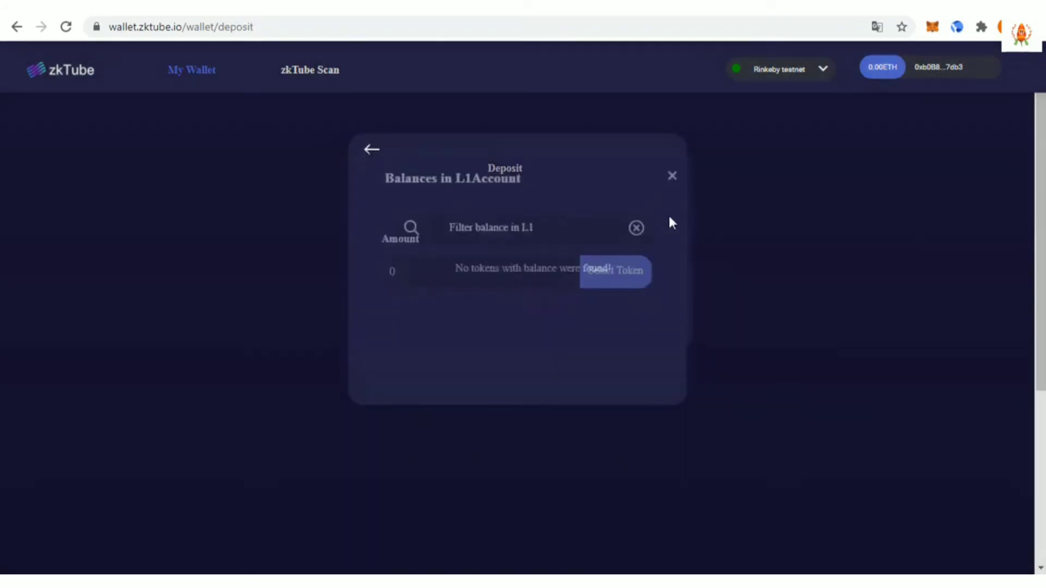
pyautogui.click(365, 153)
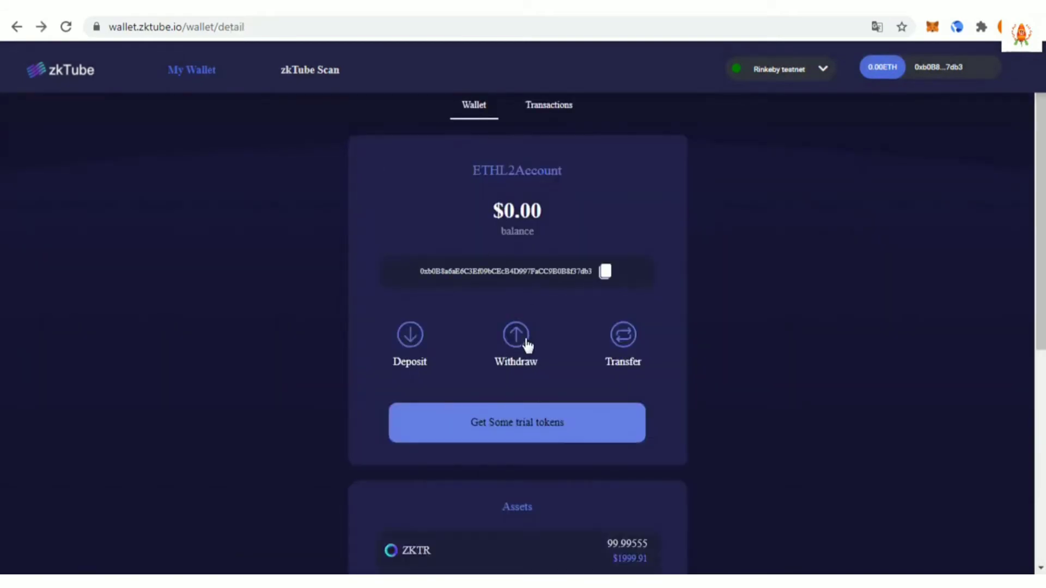
# Open the transfer form, check the L2 balance of 99.99555 ZKTR, and return to the overview.
pyautogui.click(625, 354)
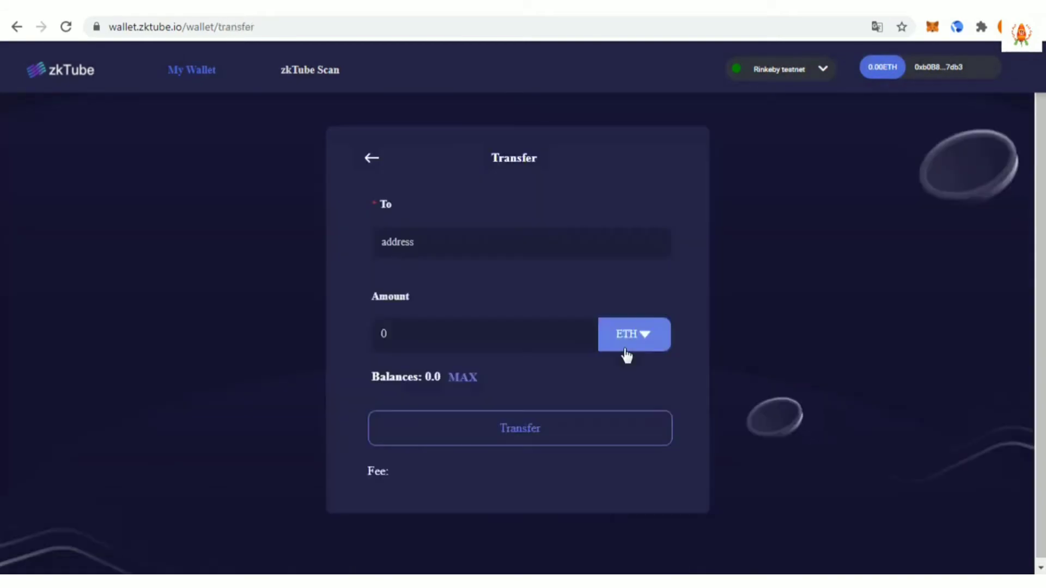
pyautogui.click(627, 341)
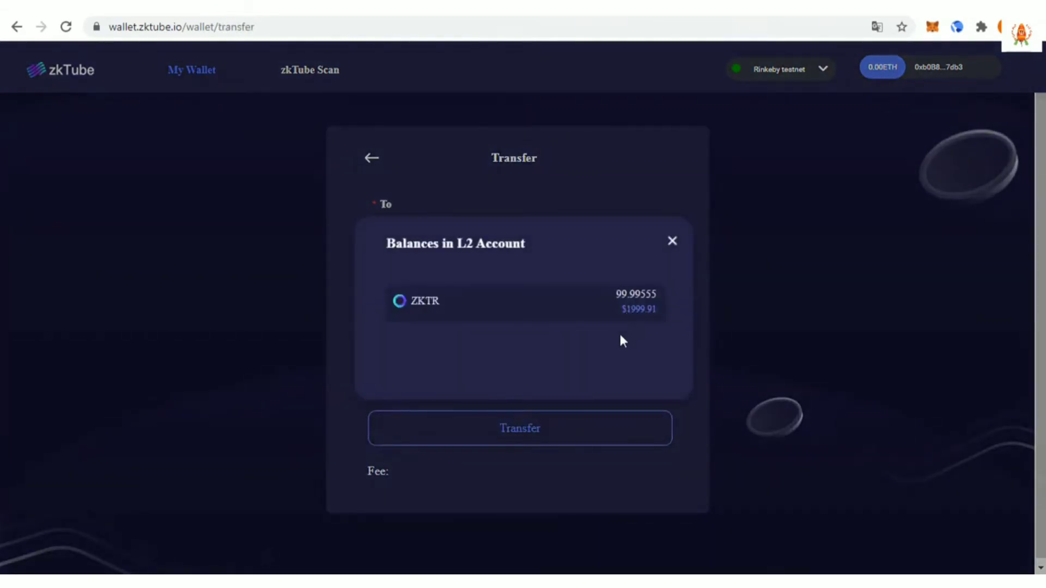
pyautogui.click(673, 241)
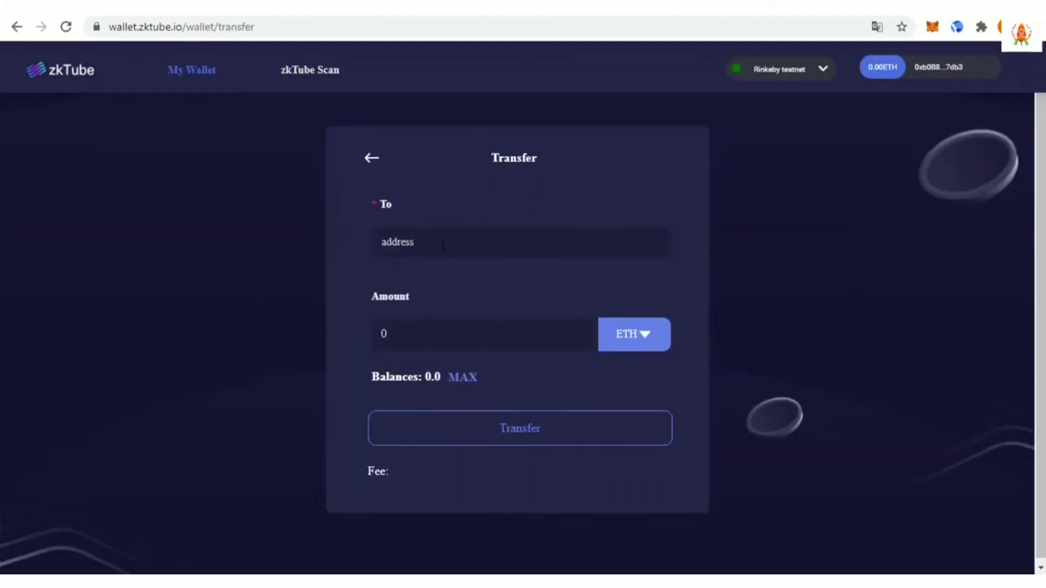
pyautogui.click(371, 161)
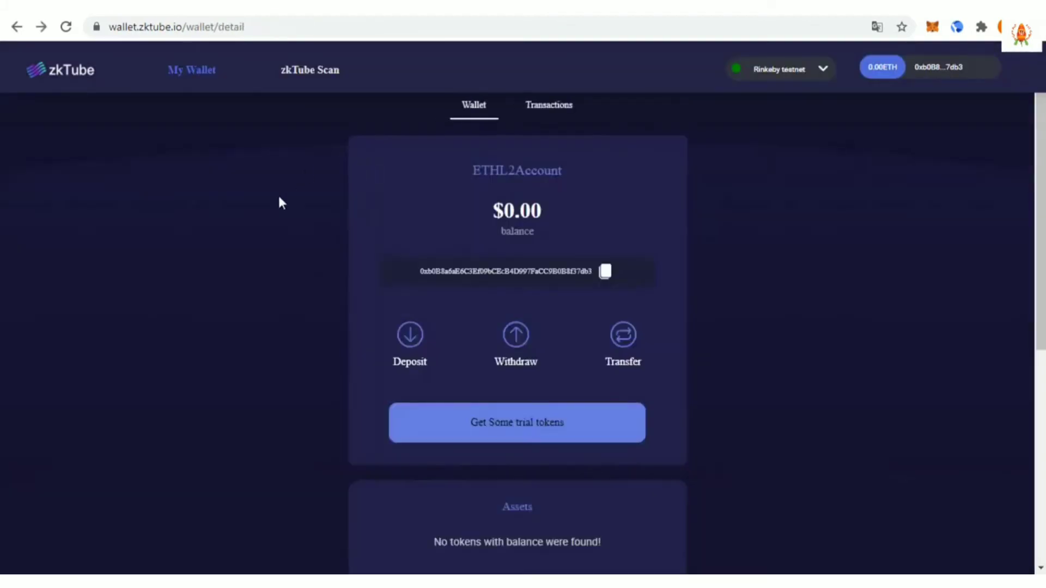
# Open zkTube Scan and scroll through the Rinkeby block explorer's counts and block table.
pyautogui.click(299, 70)
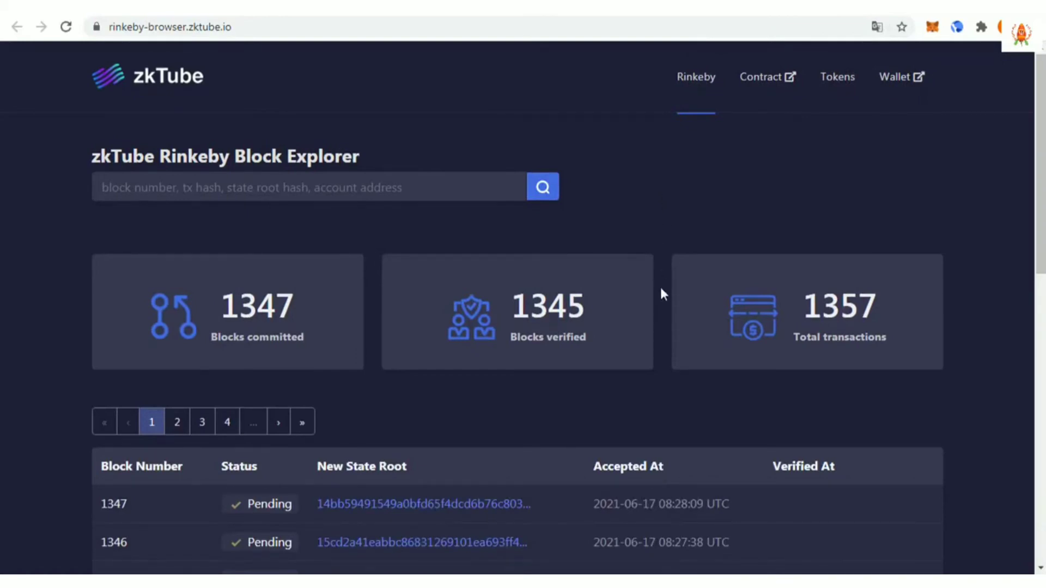
pyautogui.scroll(-3, 653, 302)
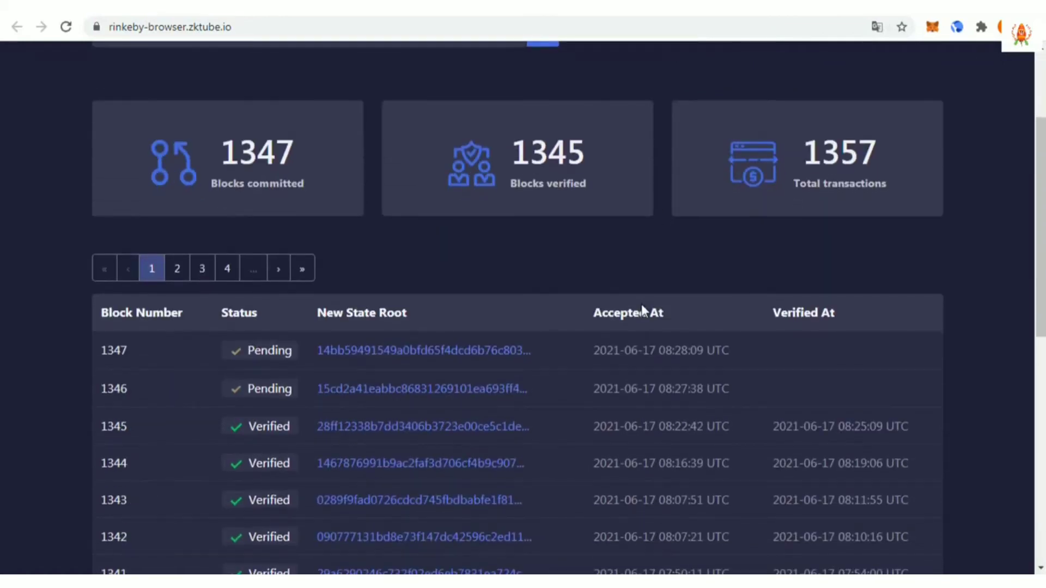
pyautogui.scroll(-8, 642, 305)
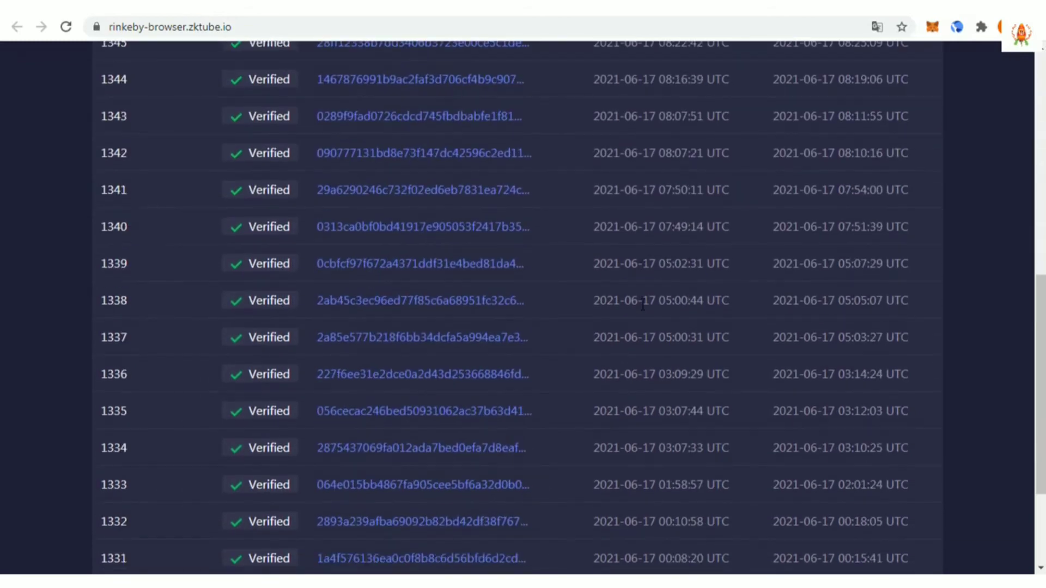
pyautogui.scroll(8, 642, 305)
pyautogui.scroll(3, 643, 303)
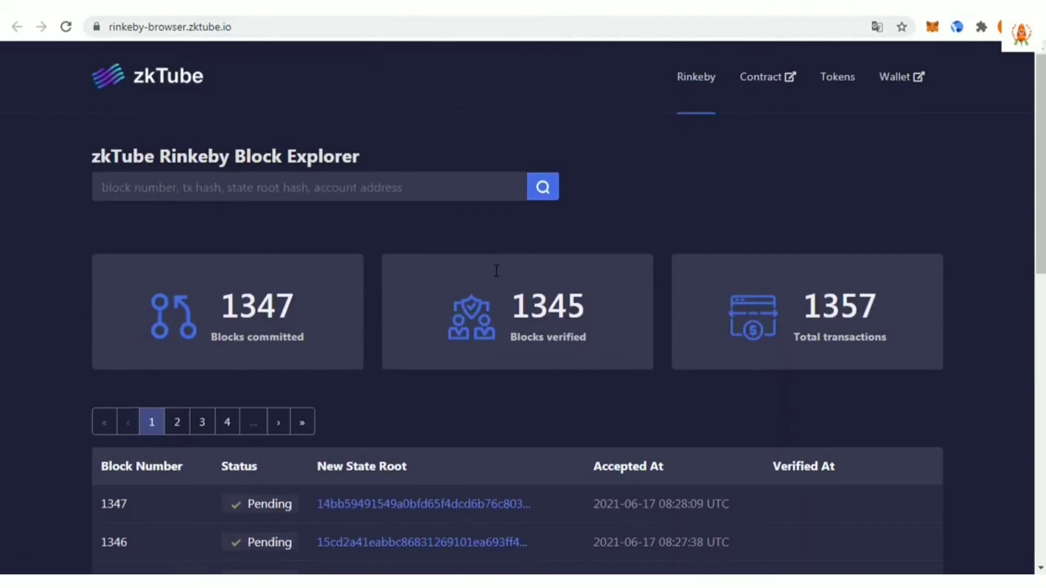
pyautogui.scroll(-2, 495, 272)
# Switch back to the zktube.io tab and scroll down to the Announcement and FAQ sections.
pyautogui.hotkey('ctrl', 'Tab')
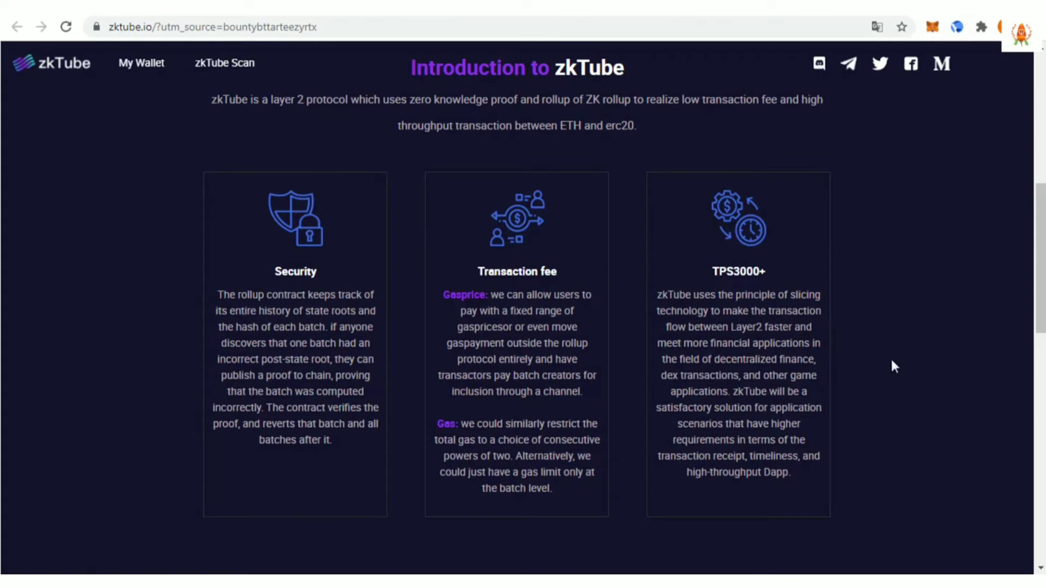
pyautogui.scroll(-8, 892, 361)
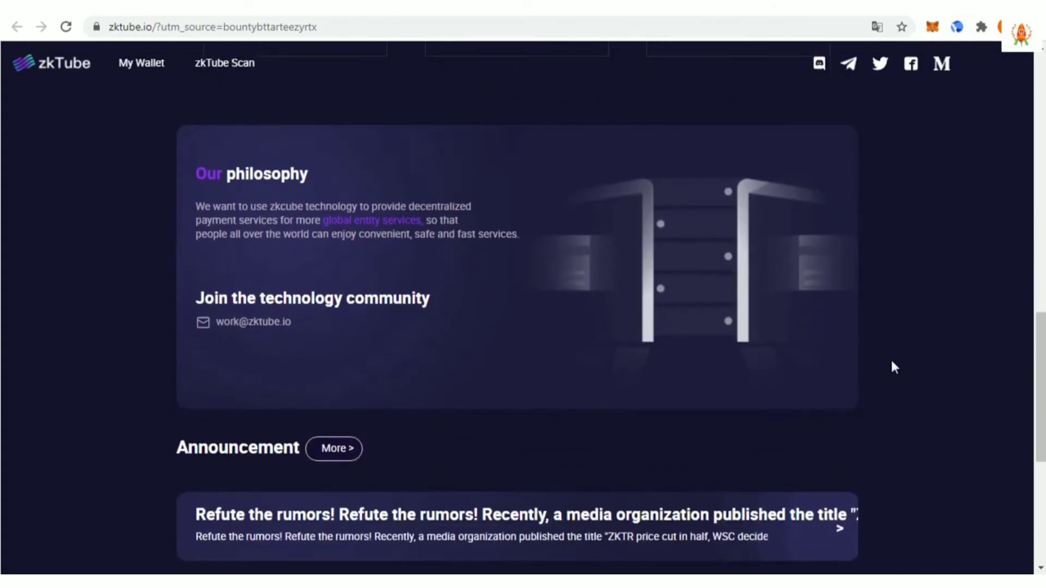
pyautogui.scroll(-4, 893, 366)
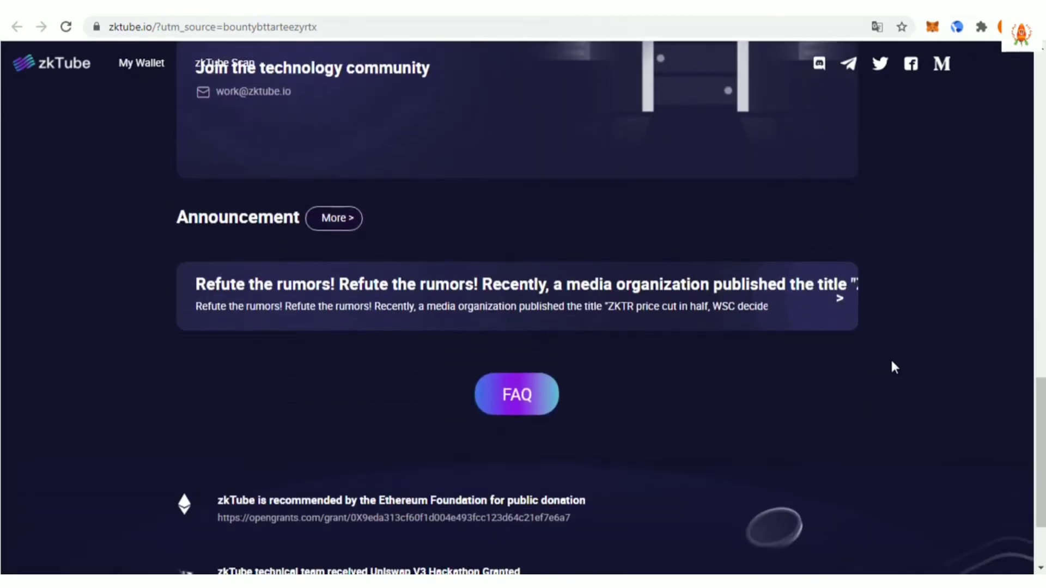
pyautogui.scroll(-2, 752, 409)
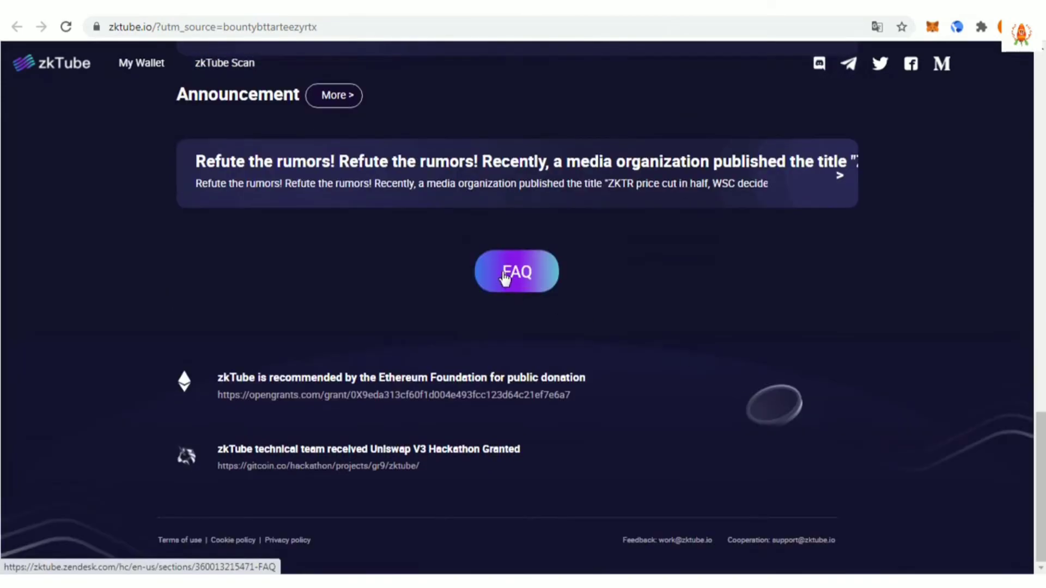
# Open the zkTube FAQ help center page in a new tab and switch to it.
pyautogui.rightClick(505, 279)
pyautogui.click(544, 284)
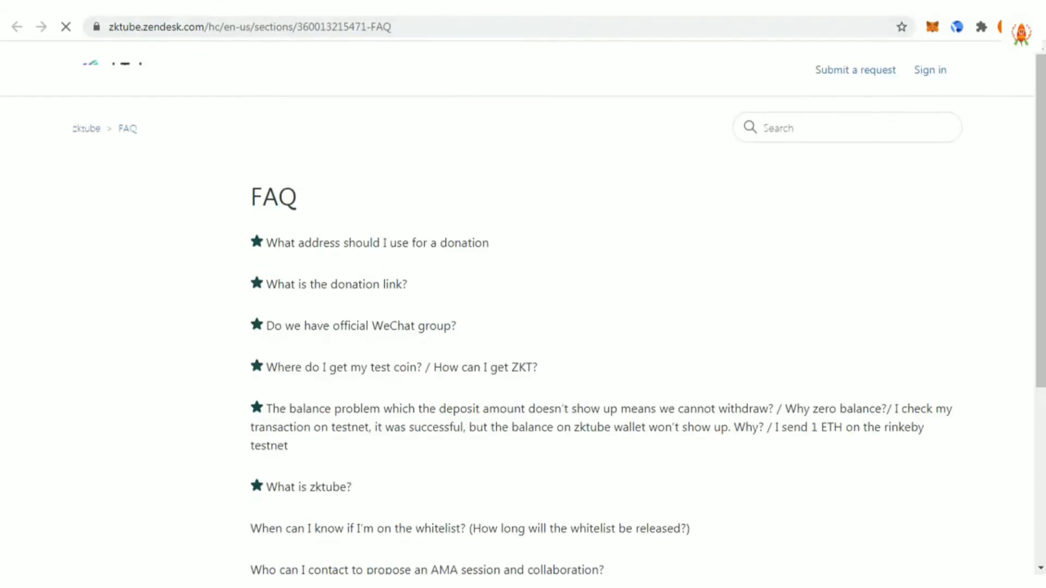
pyautogui.hotkey('ctrl', 'w')
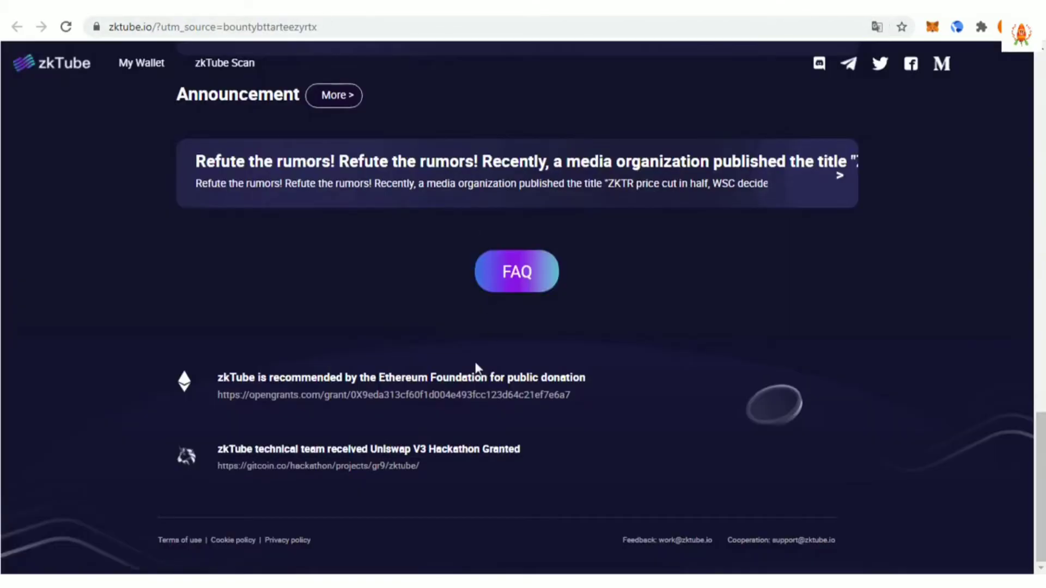
pyautogui.hotkey('ctrl', 'tab')
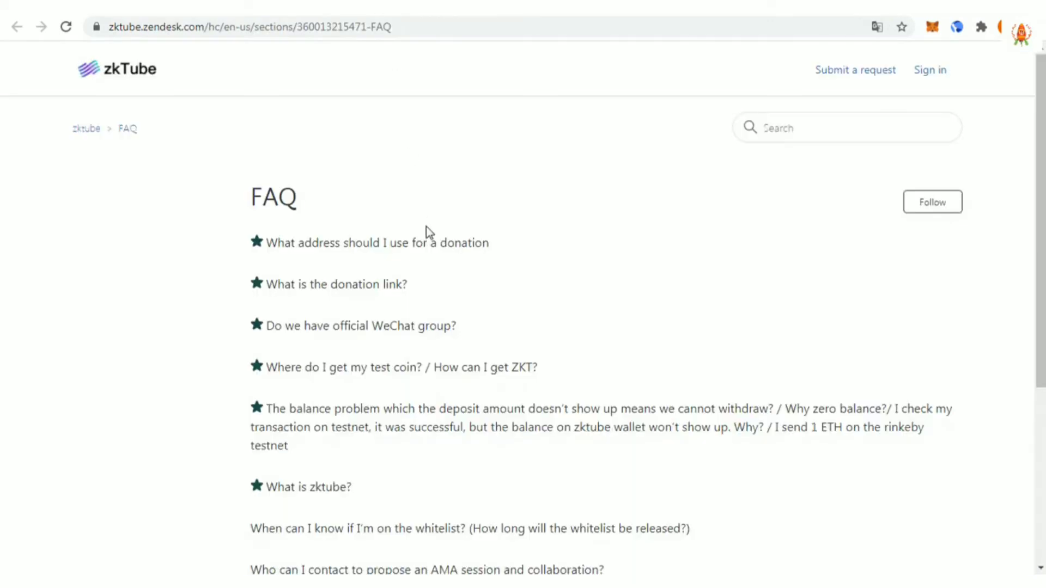
# Read the 'What address should I use for a donation' article, then scroll the FAQ list to the end.
pyautogui.click(437, 246)
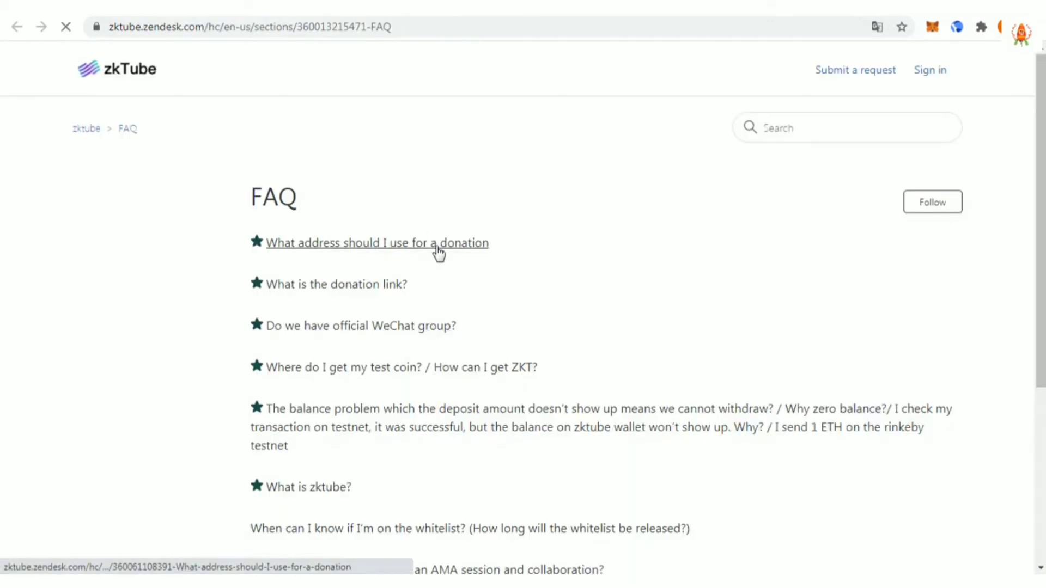
pyautogui.scroll(-2, 510, 283)
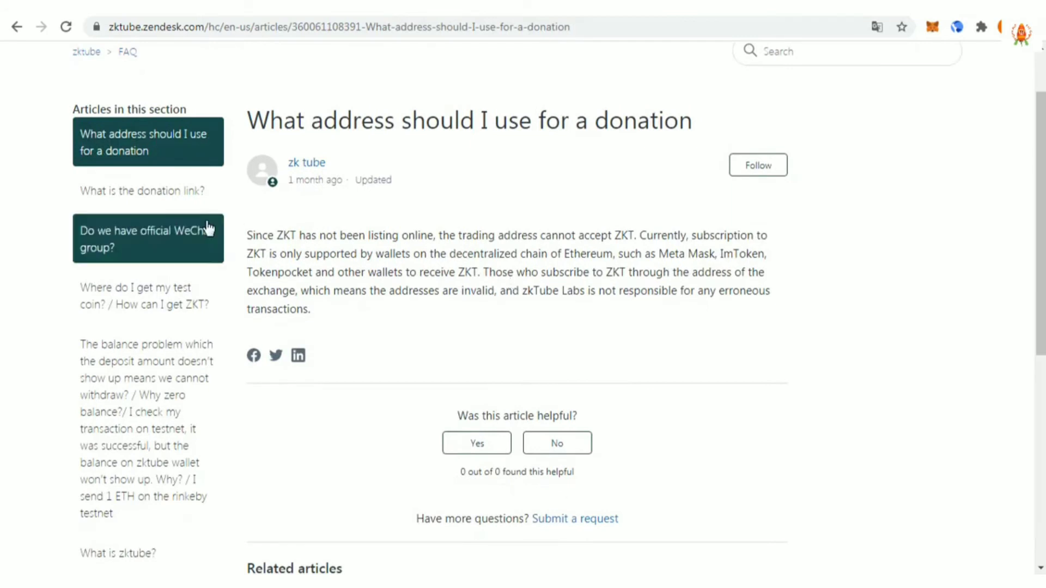
pyautogui.click(16, 27)
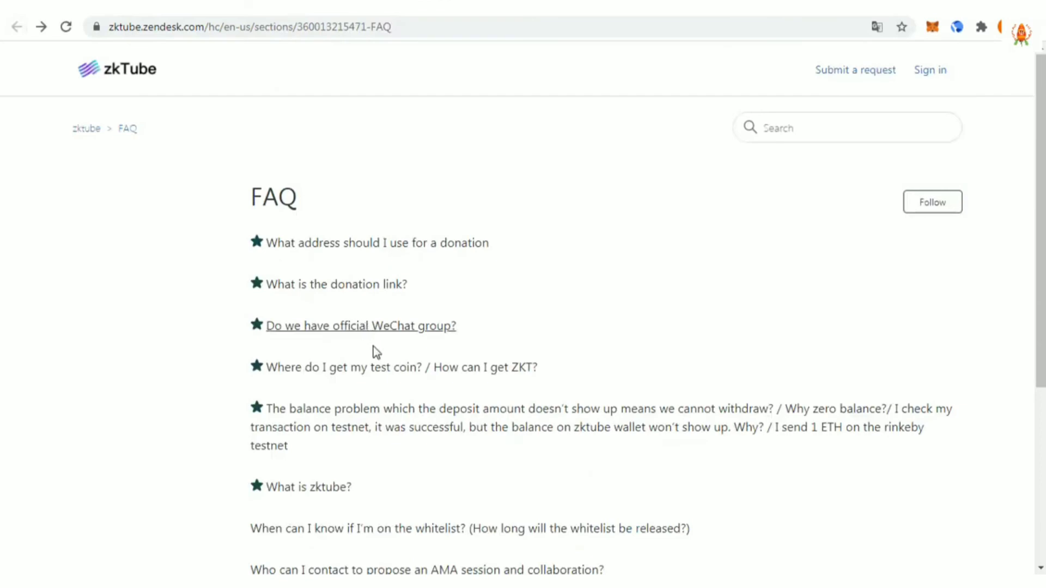
pyautogui.scroll(-4, 414, 432)
pyautogui.scroll(-1, 410, 426)
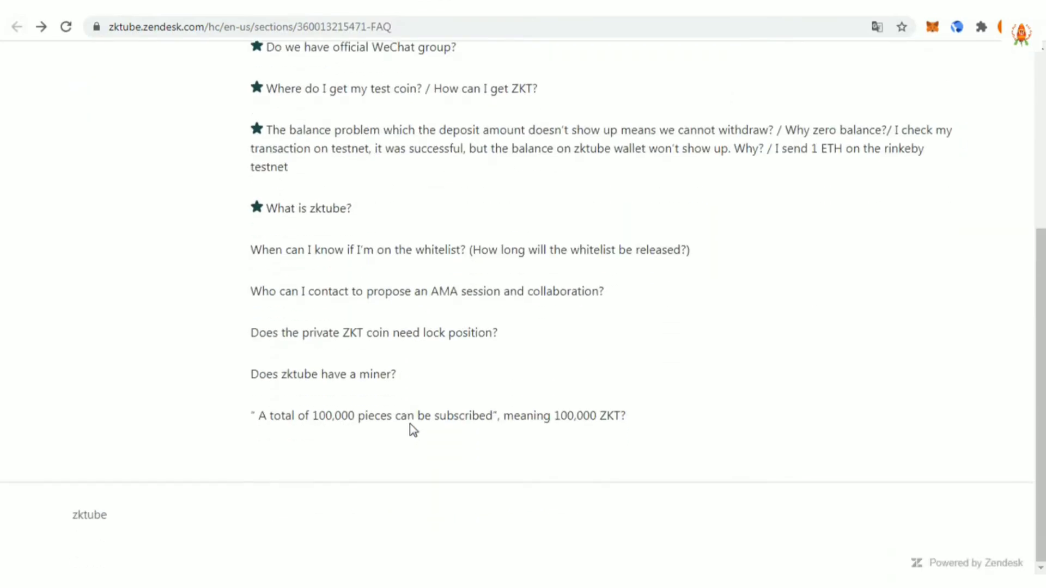
# On the wallet tab, confirm the selected network is Rinkeby testnet.
pyautogui.hotkey('ctrl', 'Tab')
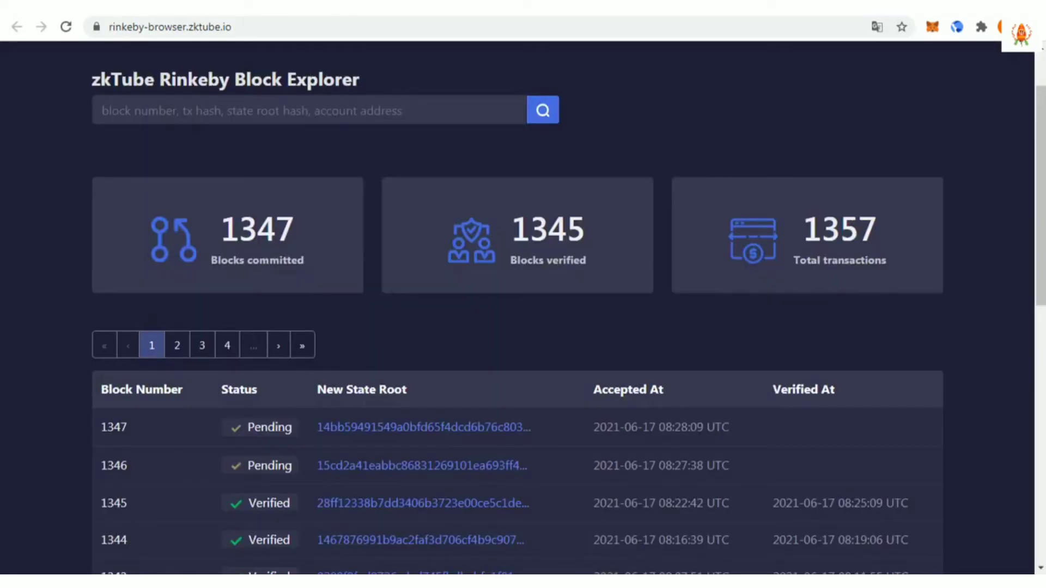
pyautogui.hotkey('ctrl', 'Tab')
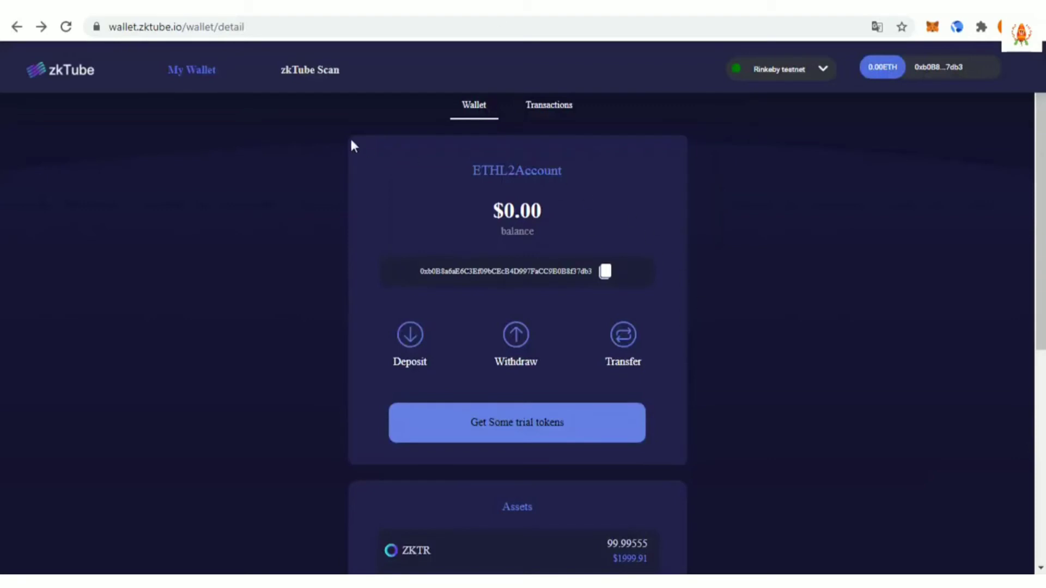
pyautogui.click(824, 71)
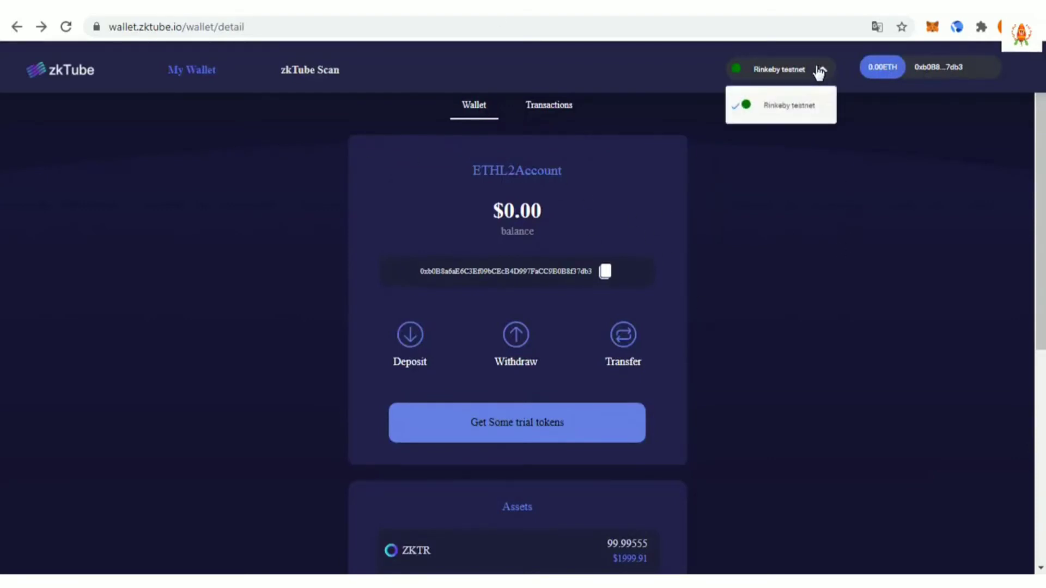
pyautogui.click(800, 214)
# Check the ZKTR assets and successful transactions, then open the zkTube Scan explorer.
pyautogui.scroll(-5, 787, 282)
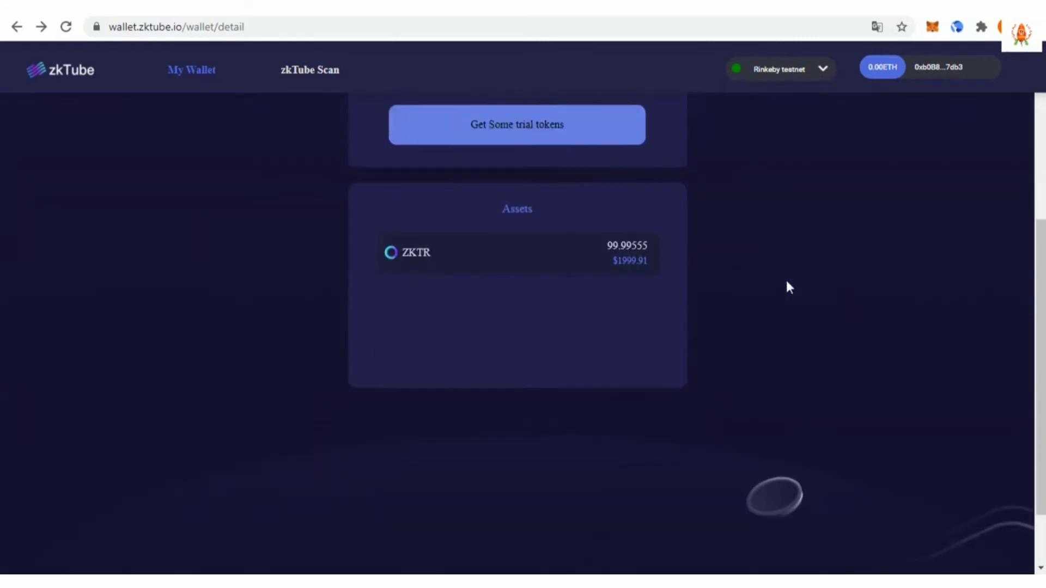
pyautogui.scroll(7, 784, 280)
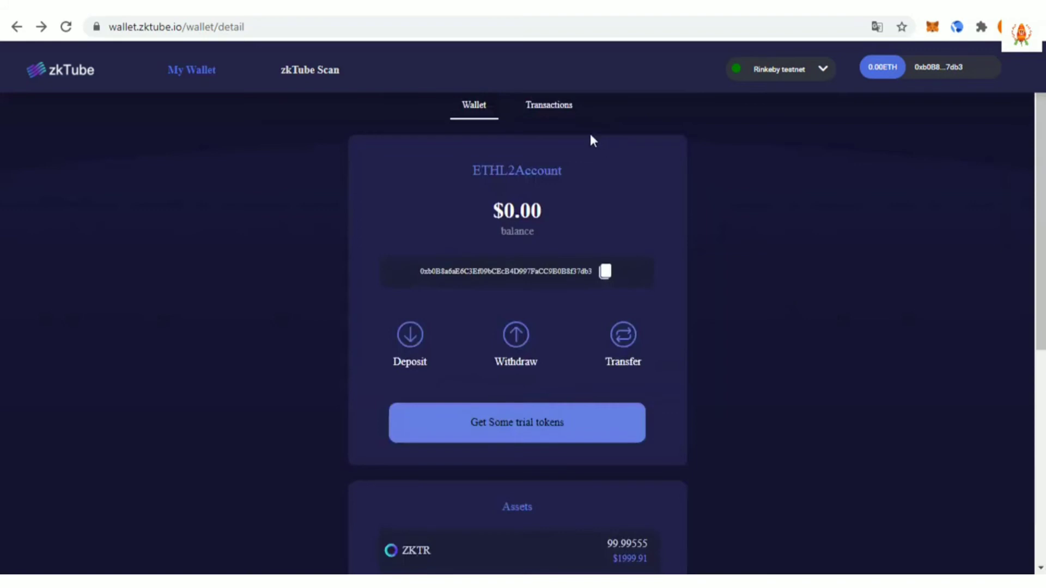
pyautogui.click(567, 117)
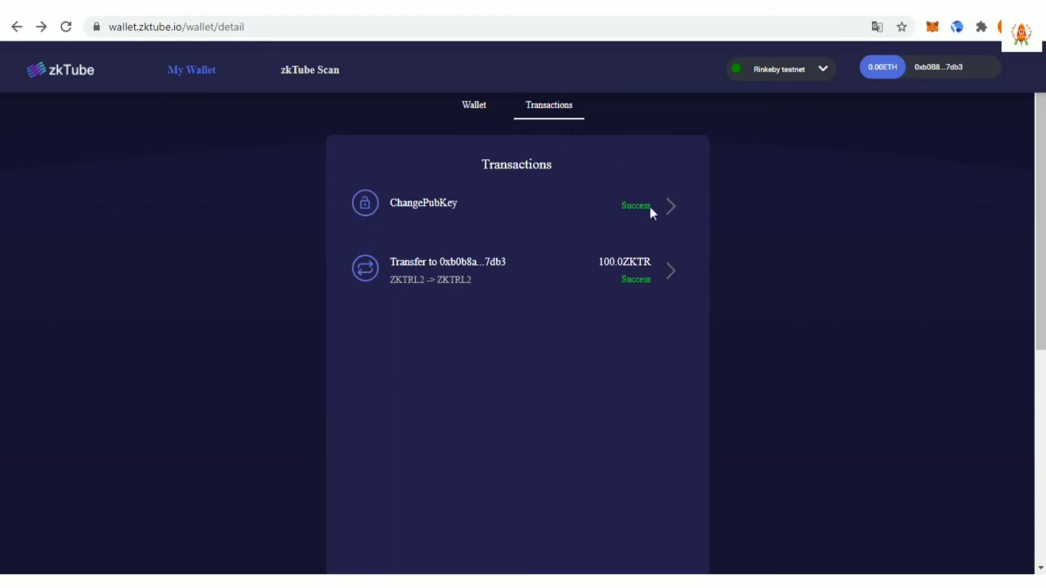
pyautogui.click(333, 86)
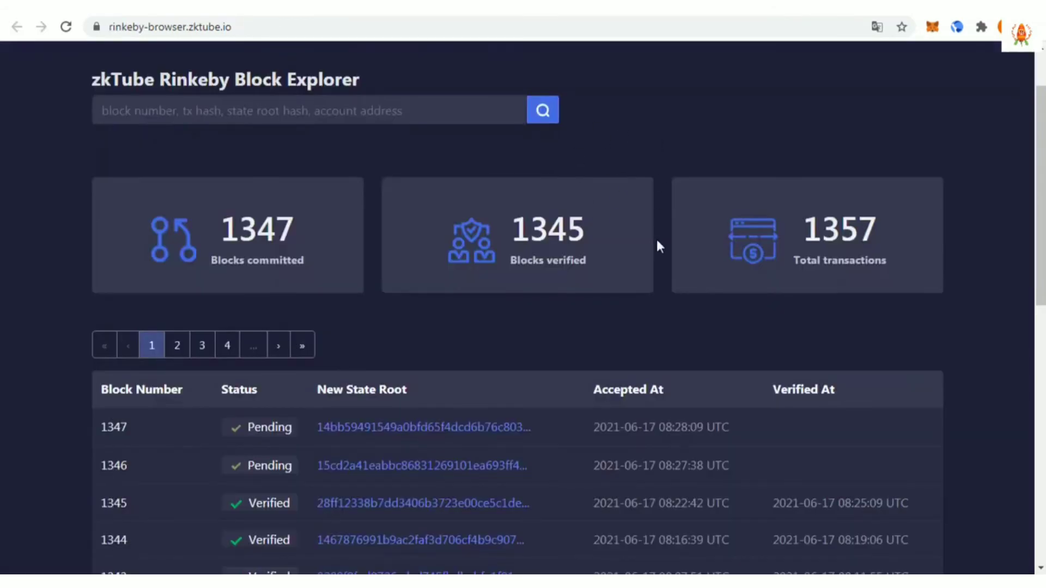
# Open the zkTube contract on Etherscan from the explorer header's Contract link.
pyautogui.scroll(2, 721, 250)
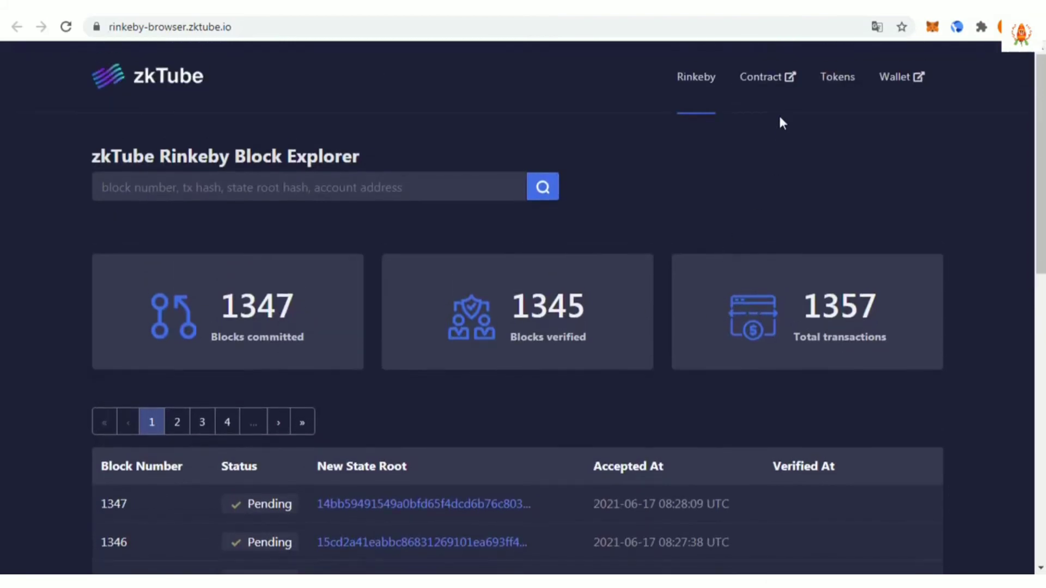
pyautogui.click(759, 85)
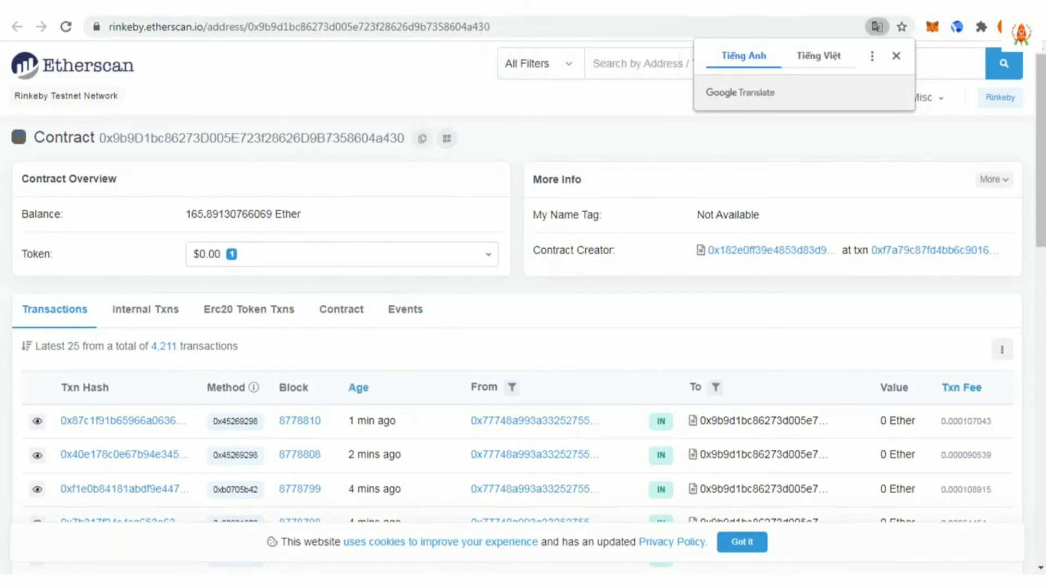
# Return to the explorer and list the supported tokens, ETH and ZKTR with 18 decimals.
pyautogui.hotkey('ctrl', 'Tab')
pyautogui.click(837, 80)
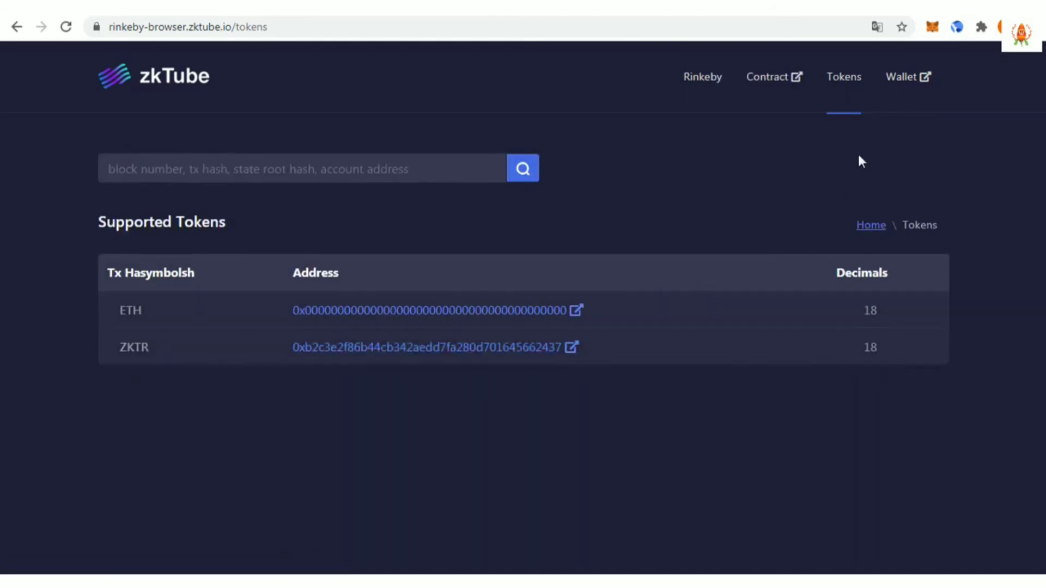
# Open the explorer's Wallet page, showing ETHL2Account at $0.00 and no tokens with balance.
pyautogui.click(902, 79)
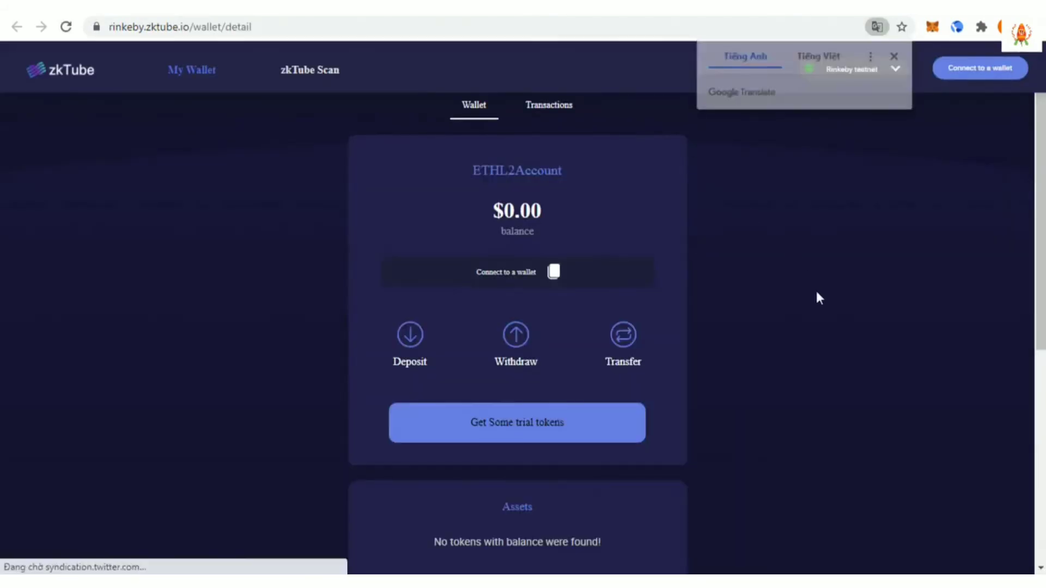
pyautogui.scroll(-1, 656, 292)
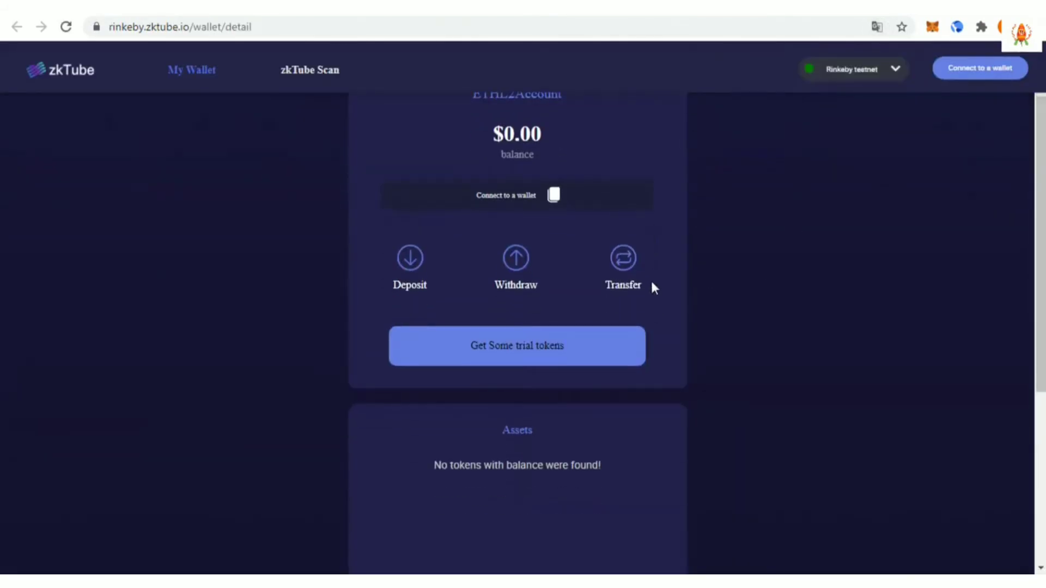
pyautogui.scroll(1, 593, 289)
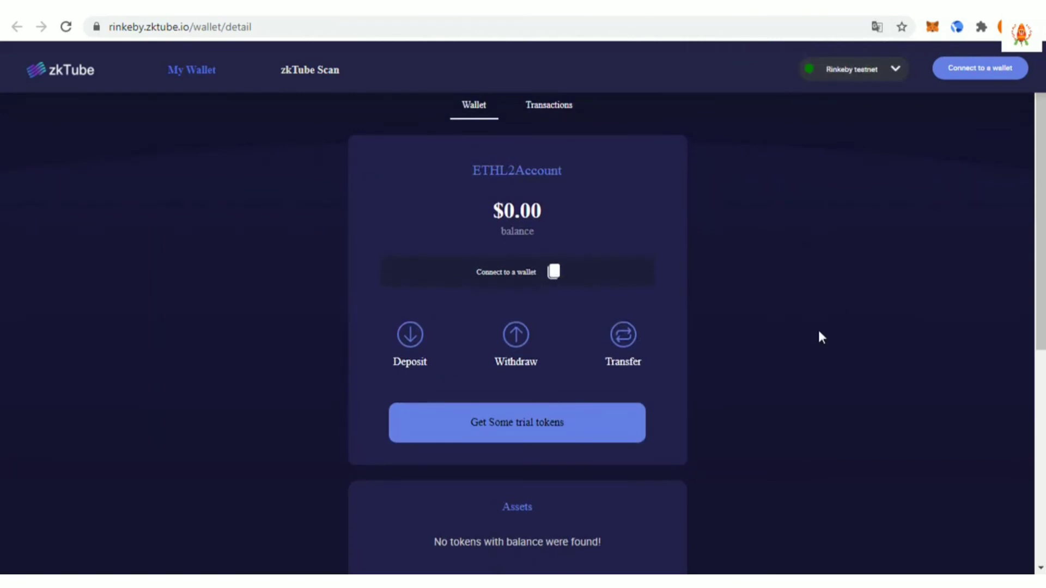
# Connect the MetaMask account to the wallet page and sign the login message.
pyautogui.click(963, 76)
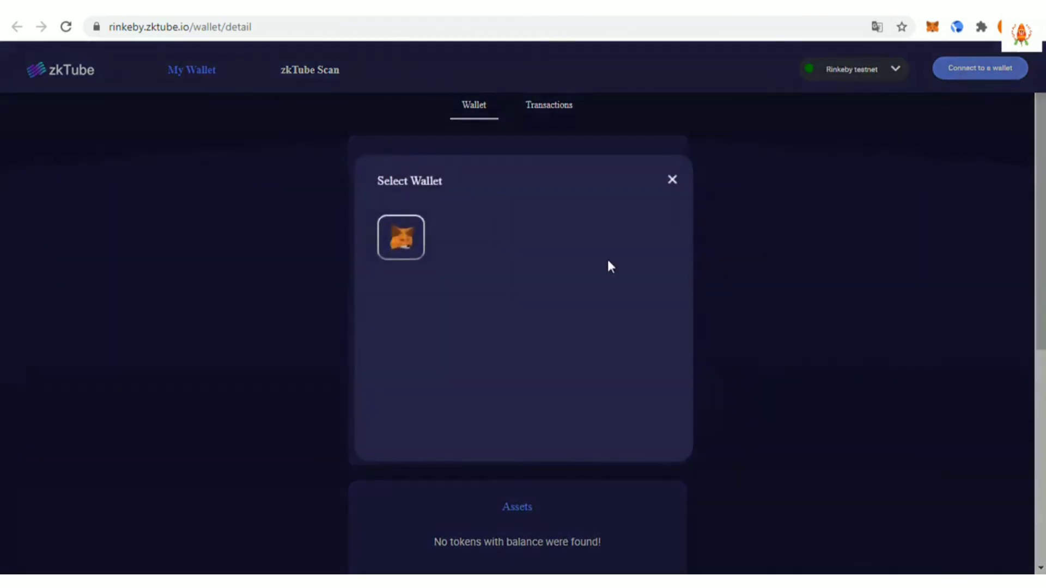
pyautogui.click(421, 235)
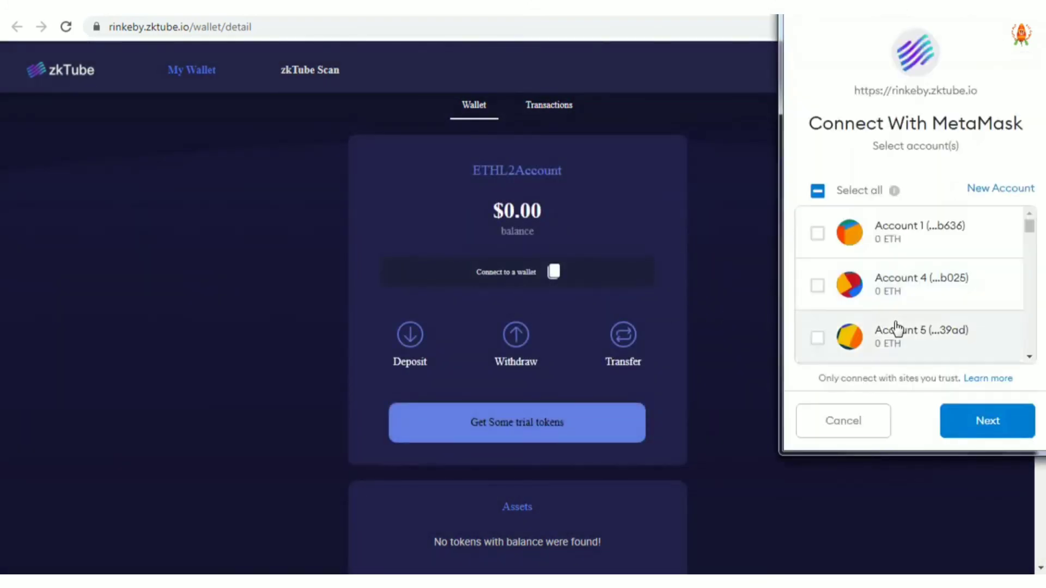
pyautogui.click(978, 422)
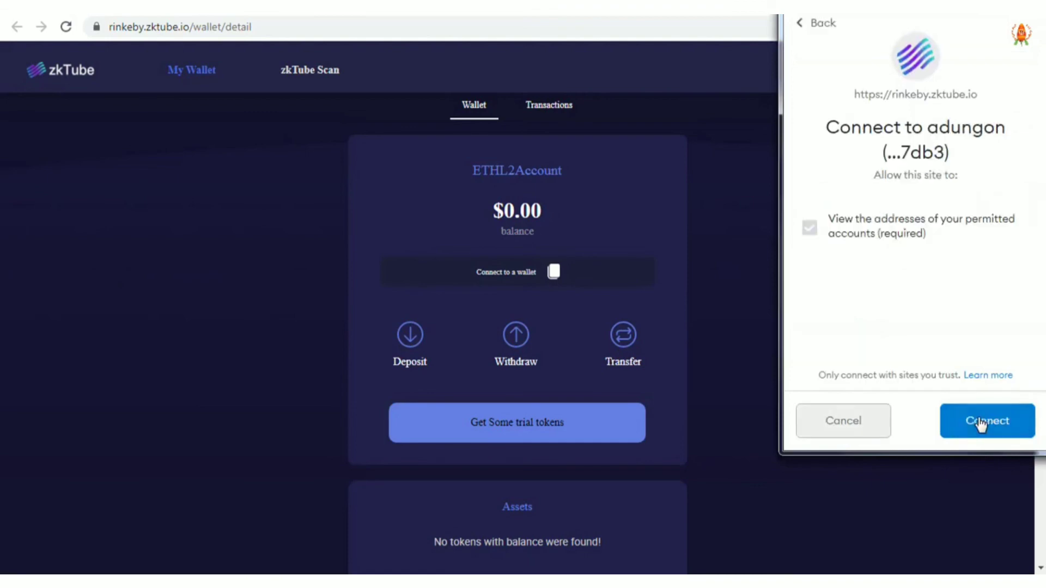
pyautogui.click(981, 422)
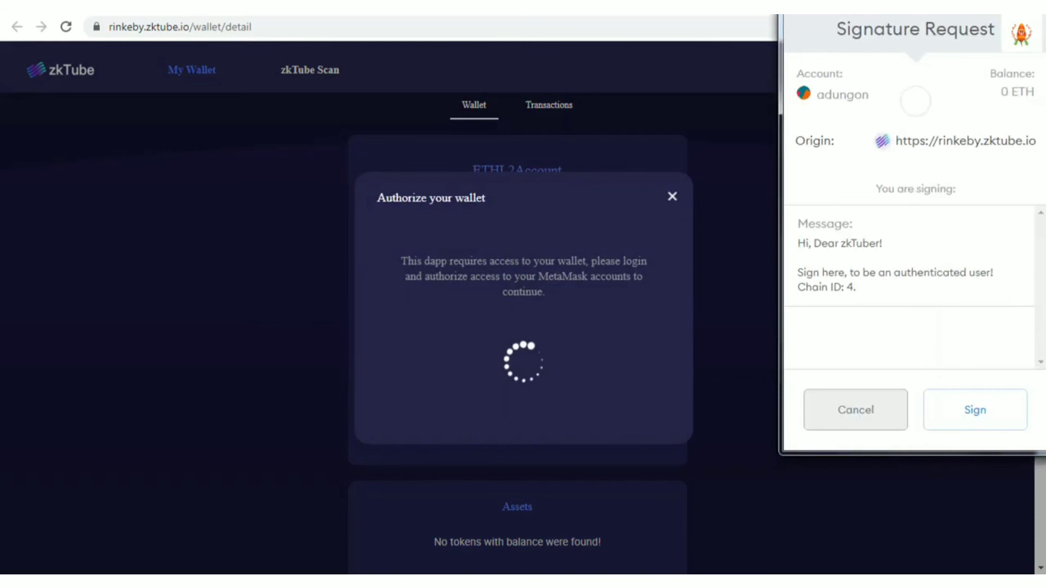
pyautogui.click(978, 422)
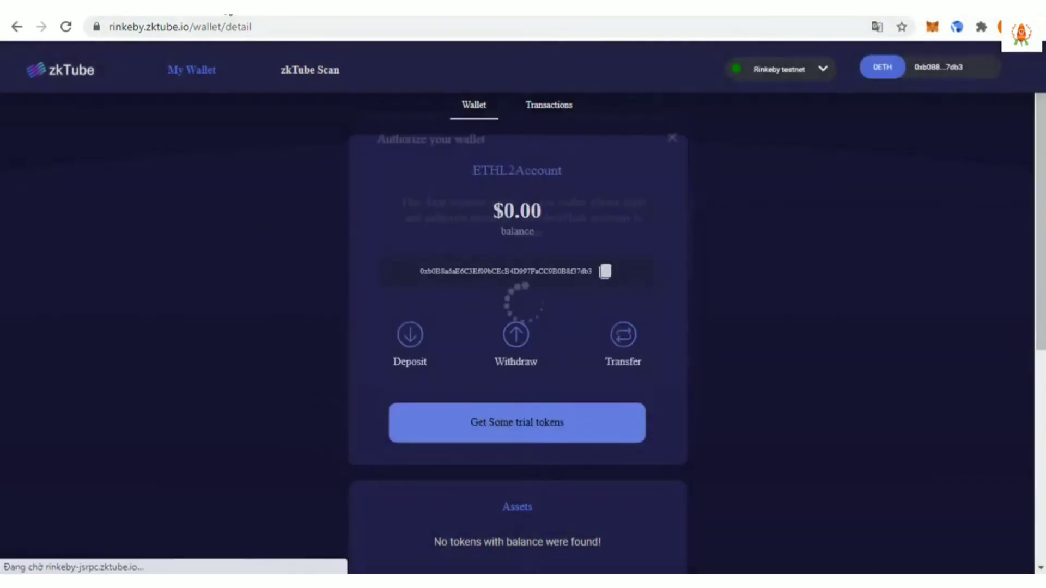
# Show the zktube.io homepage's Introduction with Security, Transaction fee and TPS3000+ descriptions.
pyautogui.click(109, 6)
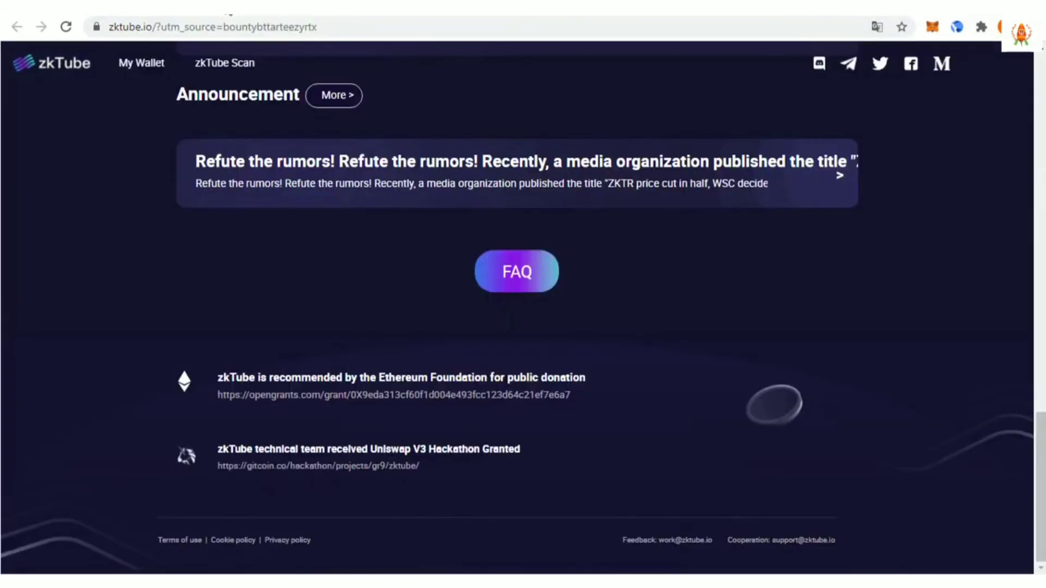
pyautogui.scroll(10, 704, 296)
pyautogui.scroll(7, 758, 317)
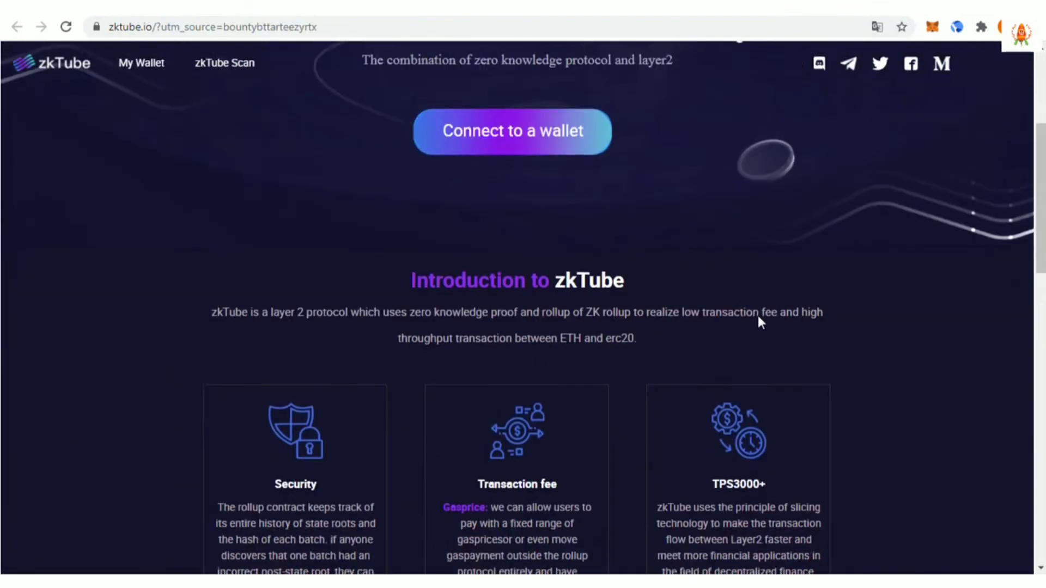
pyautogui.scroll(-3, 757, 317)
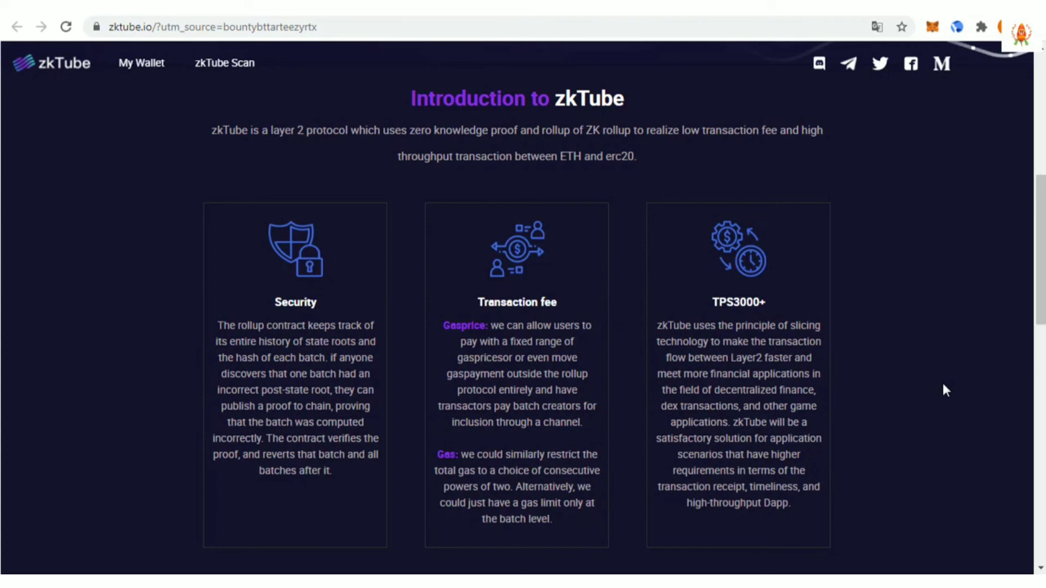
pyautogui.moveTo(943, 586)
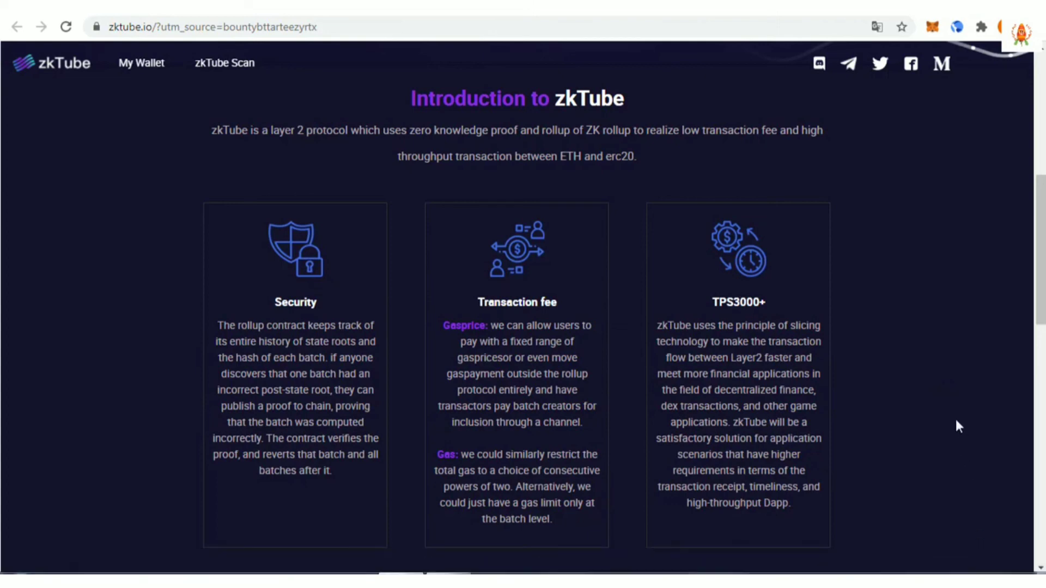